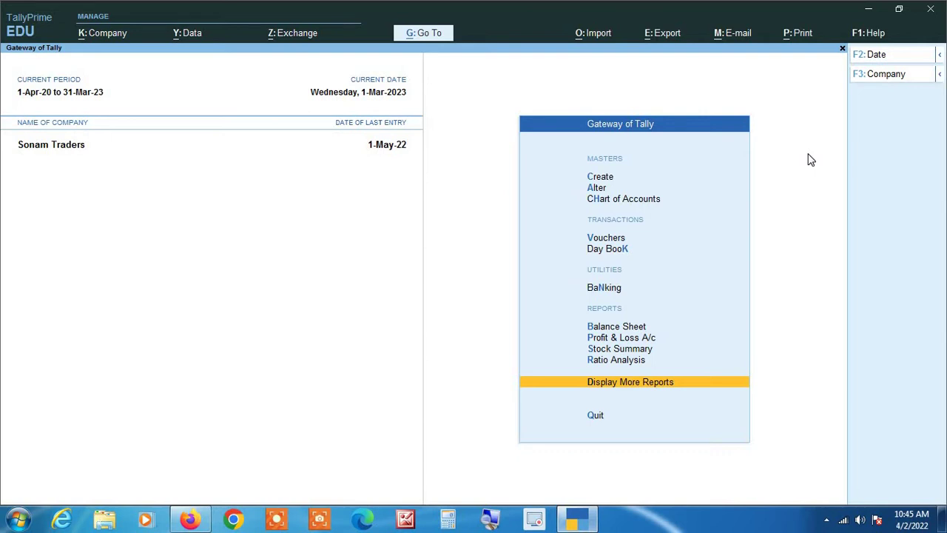
# Open voucher entry from the Gateway of Tally and set the voucher date to 1 March 2023.
pyautogui.press('Up')
pyautogui.press('Up')
pyautogui.press('Up')
pyautogui.press('Up')
pyautogui.press('Up')
pyautogui.press('Up')
pyautogui.press('Up')
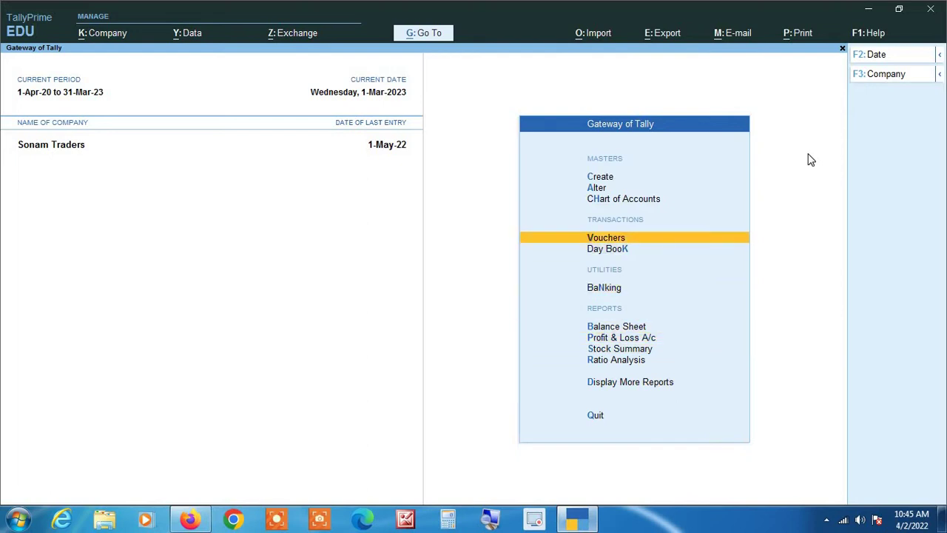
pyautogui.press('Return')
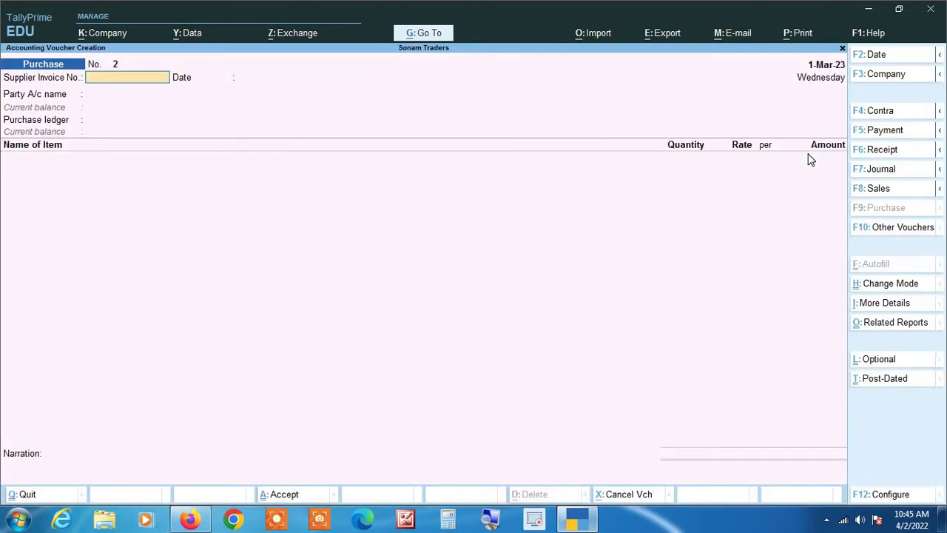
pyautogui.press('F2')
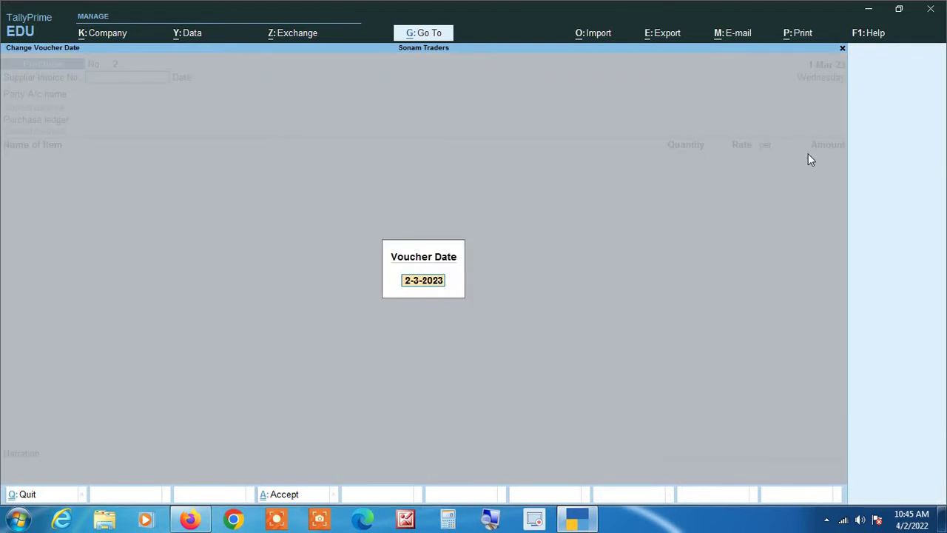
pyautogui.write('1 3')
pyautogui.press('Return')
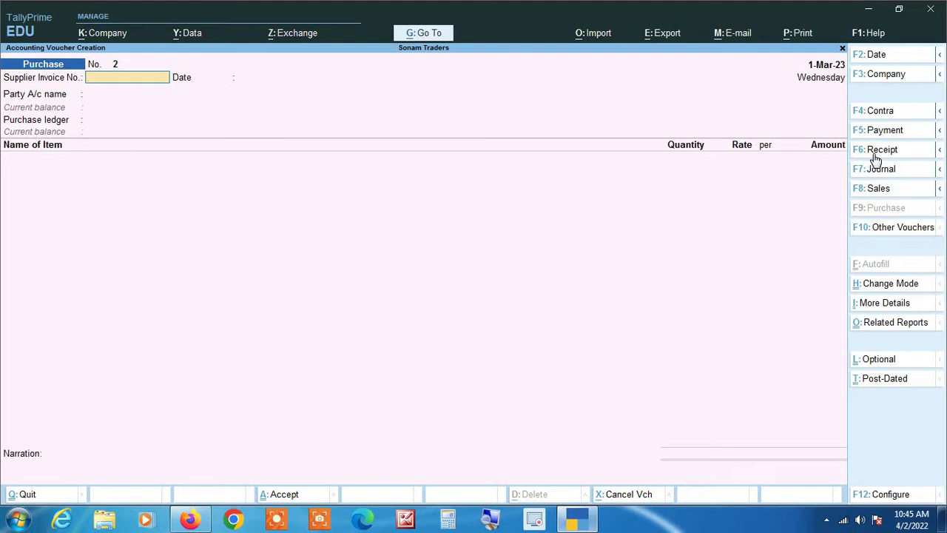
# Switch to a Payment voucher and choose State Bank of India C/A as its account.
pyautogui.press('F5')
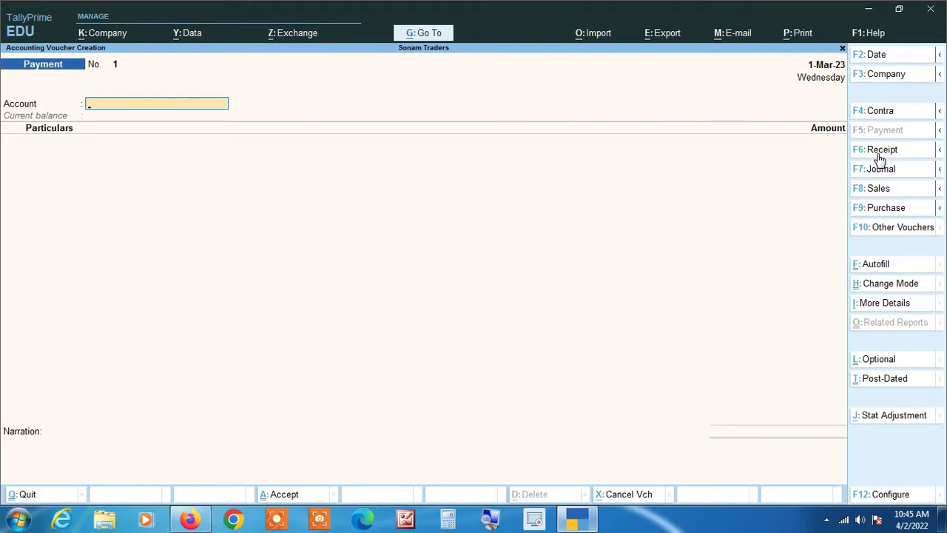
pyautogui.write('St')
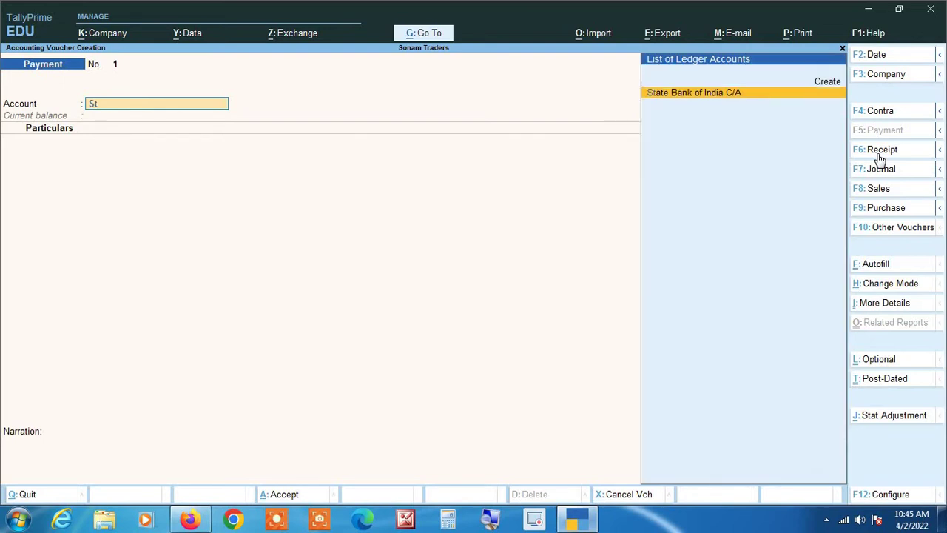
pyautogui.press('Return')
# Open the State Bank of India C/A ledger for alteration and set its bank name to Not Applicable, keeping the other bank details.
pyautogui.press('BackSpace')
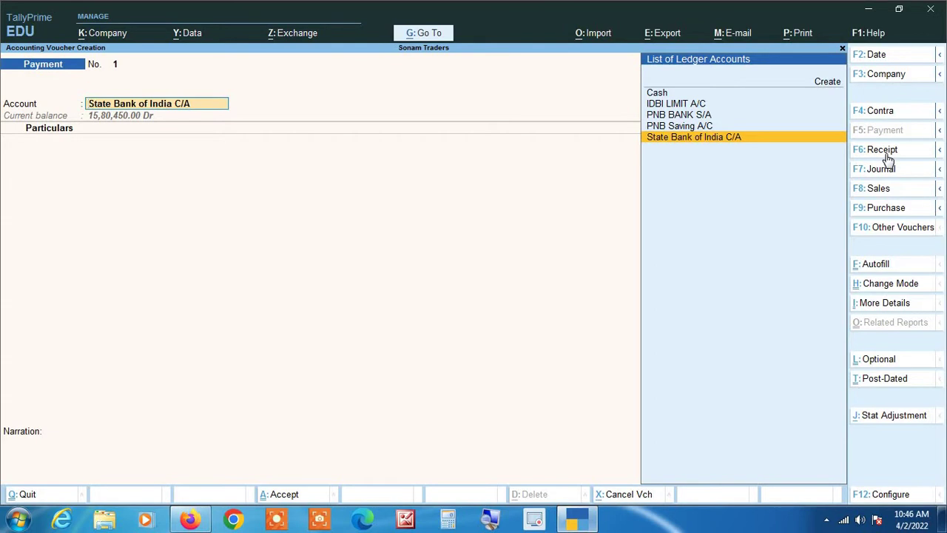
pyautogui.hotkey('ctrl', 'Return')
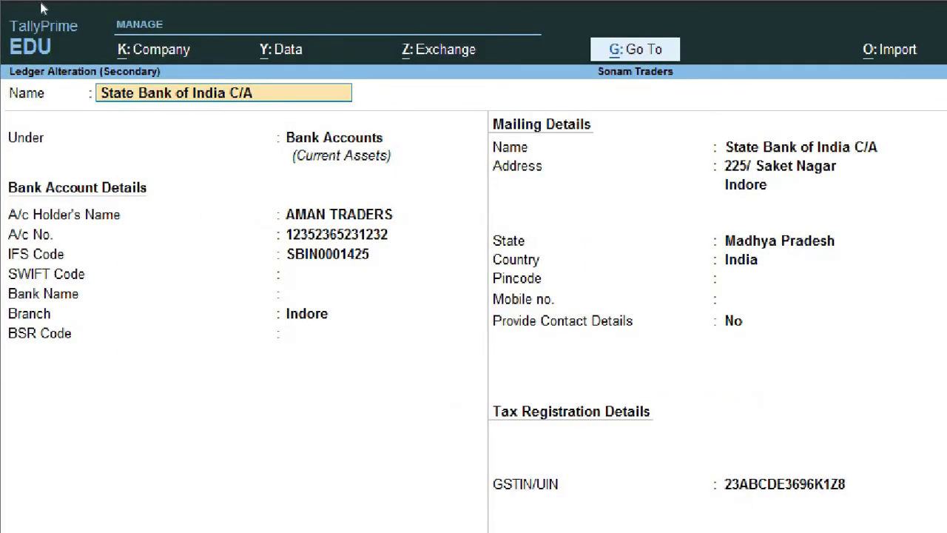
pyautogui.press('Return')
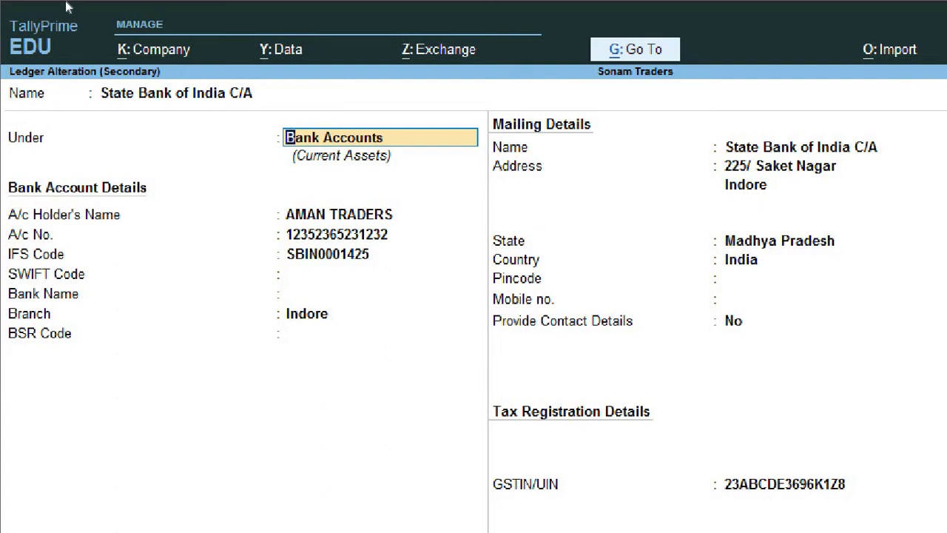
pyautogui.press('Return')
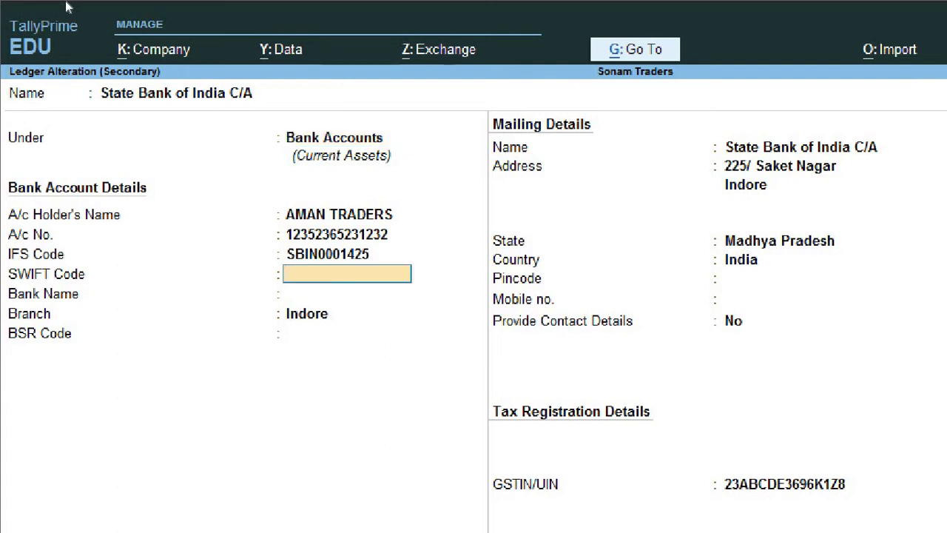
pyautogui.press('Return')
pyautogui.press('Return')
pyautogui.press('Return')
pyautogui.press('Return')
pyautogui.press('Return')
pyautogui.press('Return')
pyautogui.press('Return')
pyautogui.press('Return')
pyautogui.press('Return')
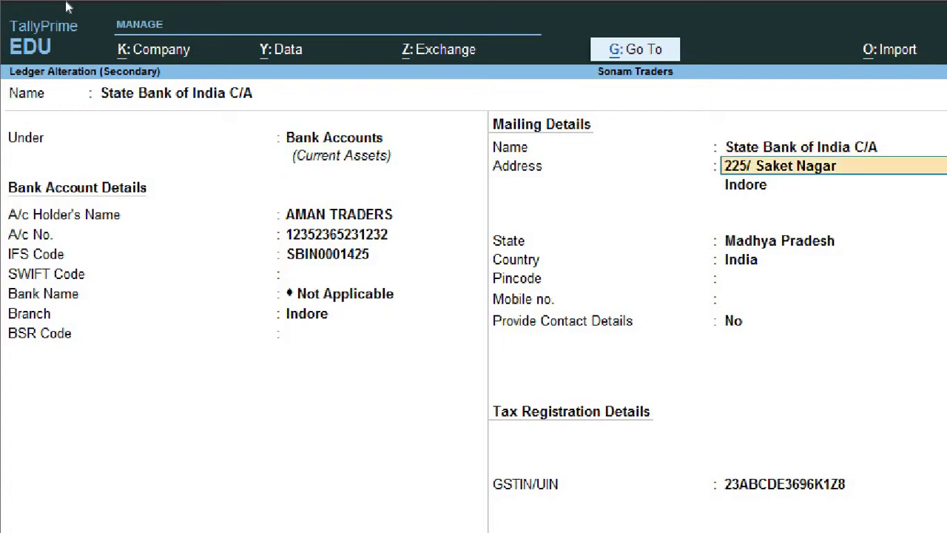
# Go through the bank ledger's mailing, GSTIN and opening balance details without changes and save the ledger back to the payment voucher.
pyautogui.press('Return')
pyautogui.press('Return')
pyautogui.press('Return')
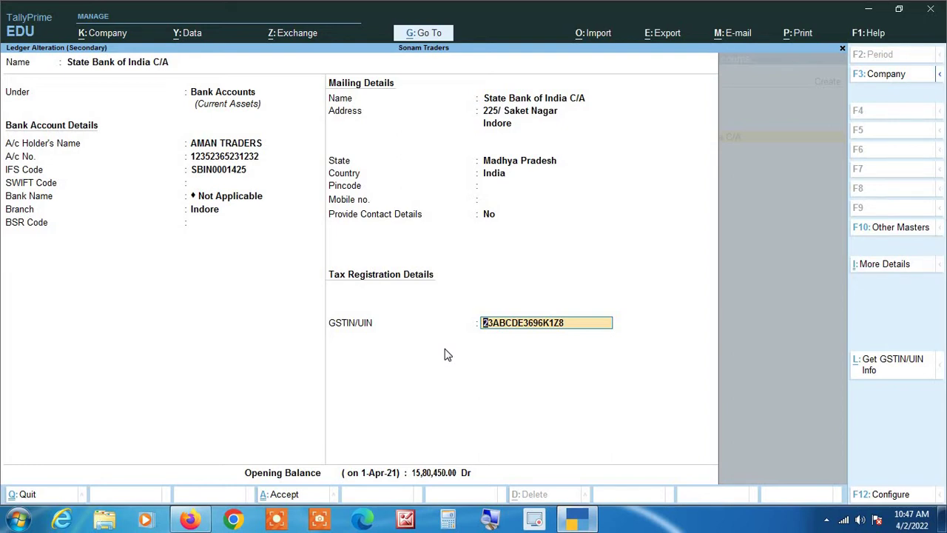
pyautogui.press('Return')
pyautogui.press('Return')
pyautogui.press('Return')
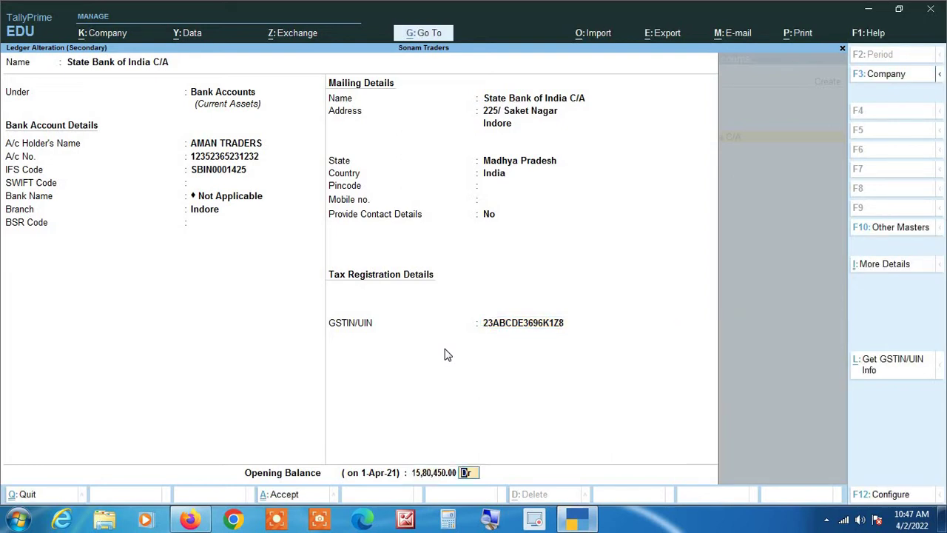
pyautogui.press('Return')
pyautogui.press('Return')
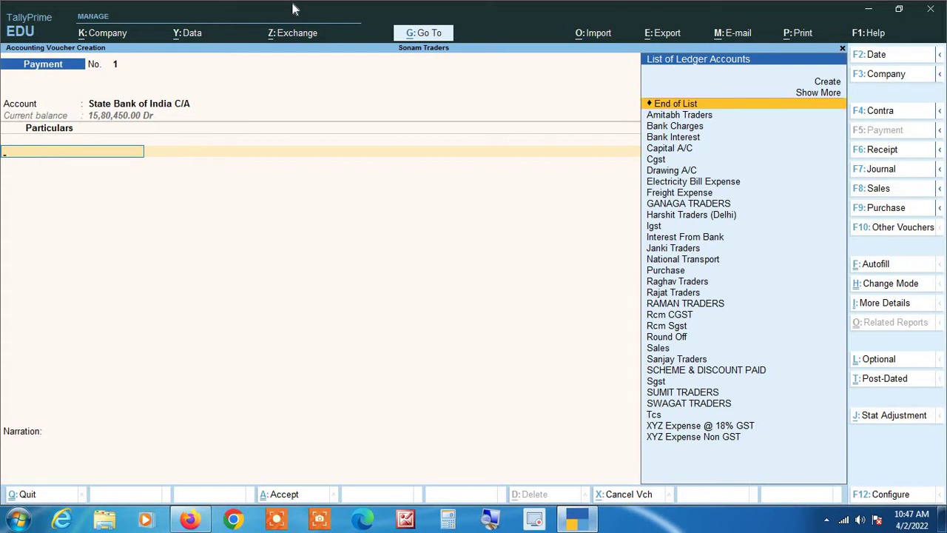
# Add the Bank Charges ledger to the particulars of the payment voucher.
pyautogui.write('Bank')
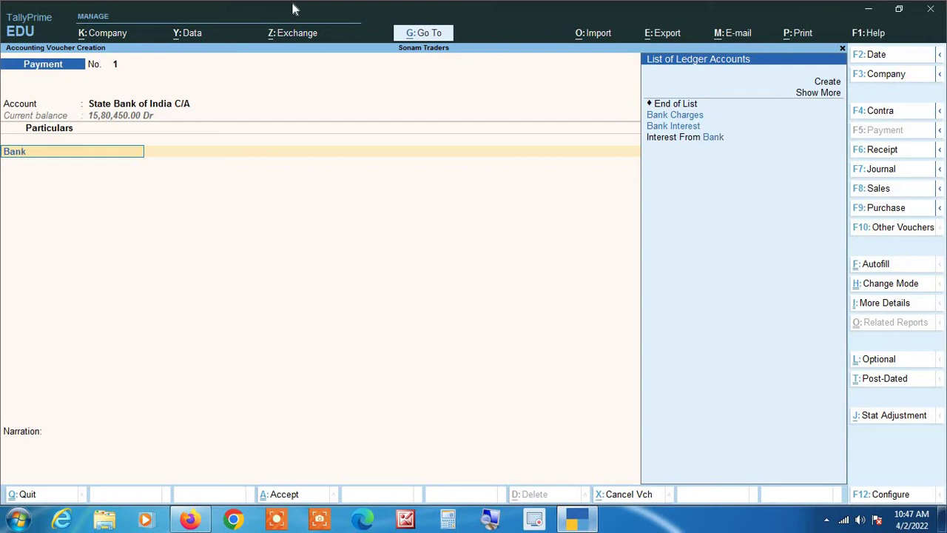
pyautogui.press('Down')
pyautogui.press('Return')
# Open the Bank Charges ledger for alteration, keep it under Indirect Expenses and set the type of ledger to Not Applicable.
pyautogui.press('BackSpace')
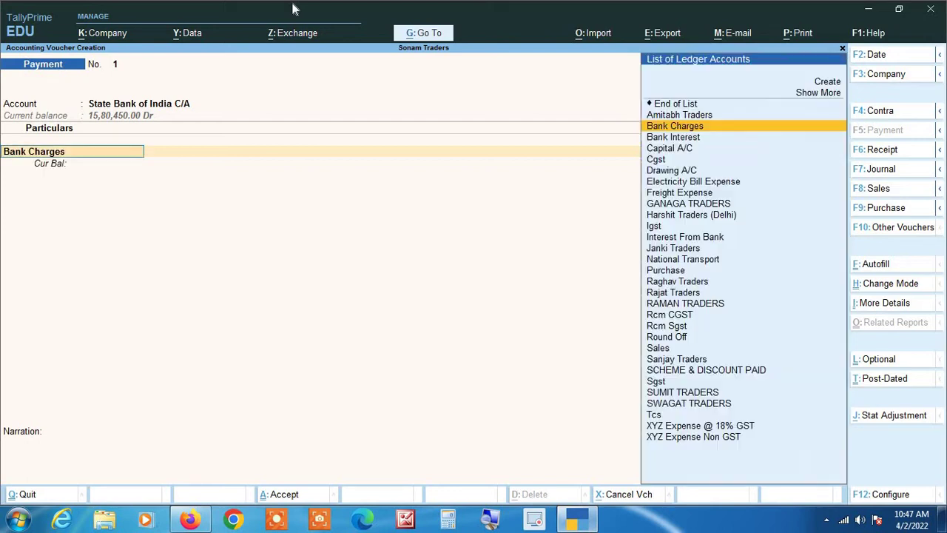
pyautogui.hotkey('ctrl', 'Return')
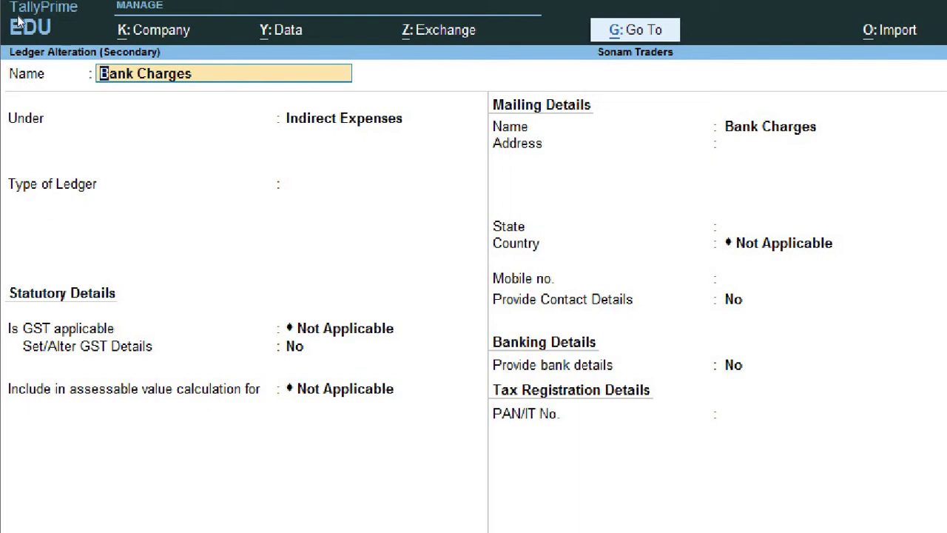
pyautogui.press('Return')
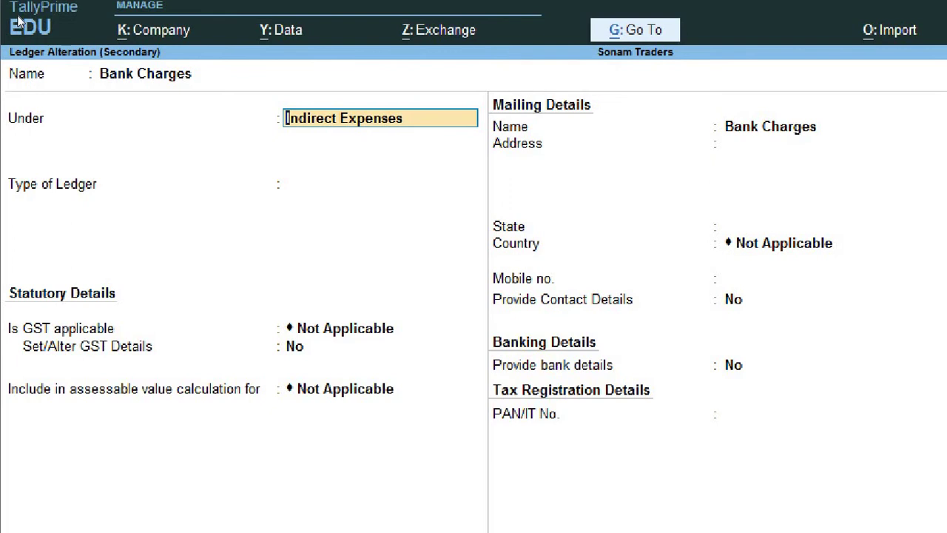
pyautogui.press('Return')
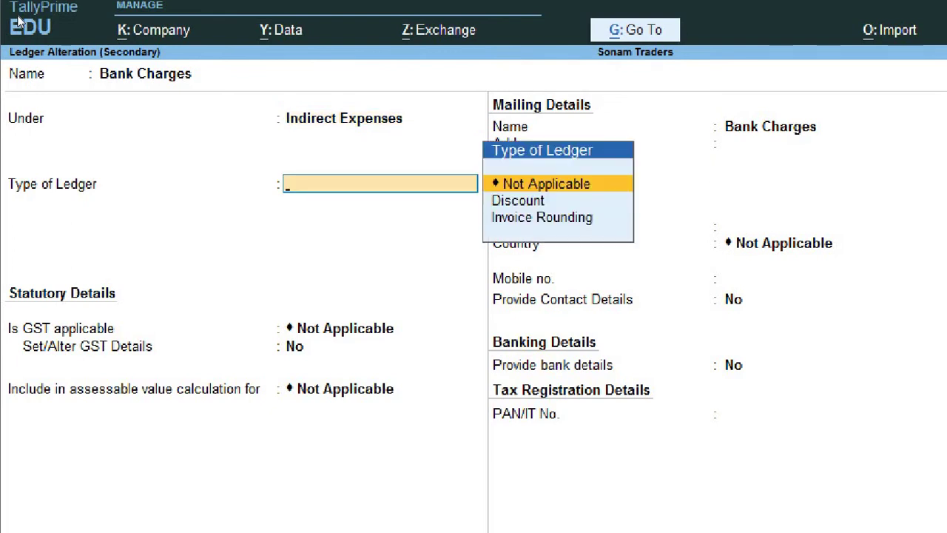
pyautogui.press('Return')
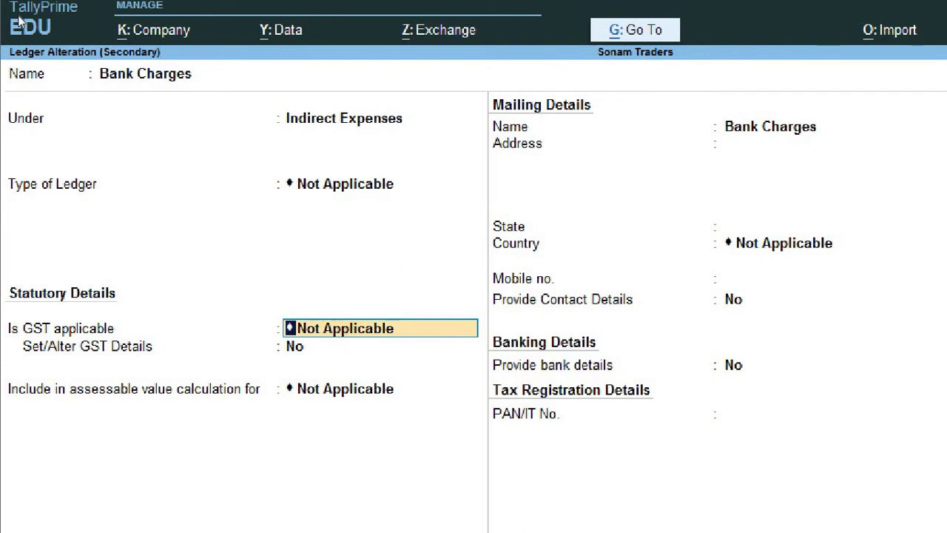
# Try setting GST to Applicable for the Bank Charges ledger, and return the option to Not Applicable.
pyautogui.press('BackSpace')
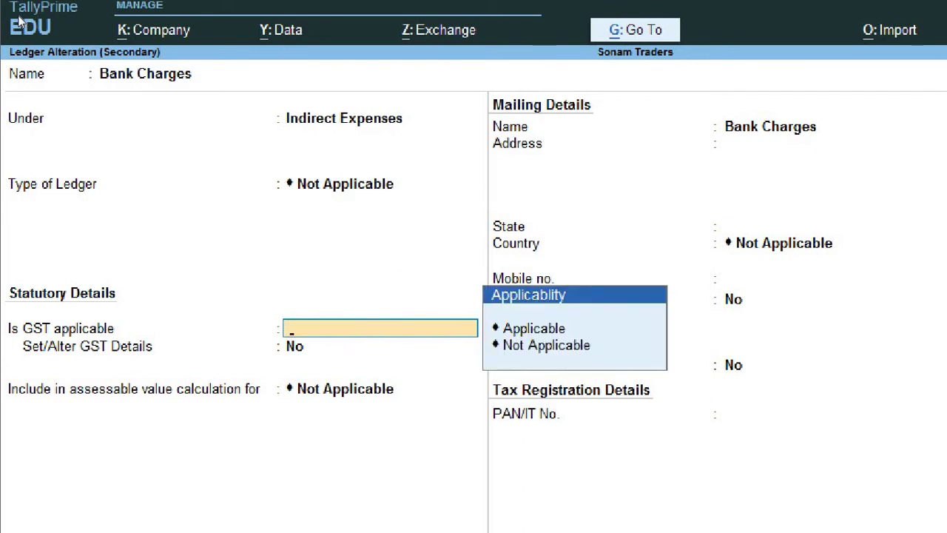
pyautogui.press('Down')
pyautogui.press('Return')
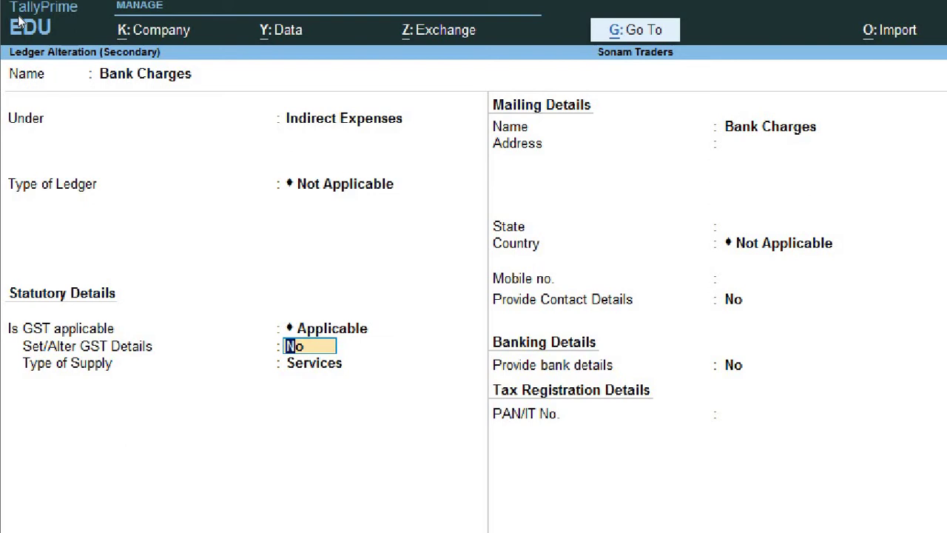
pyautogui.press('BackSpace')
pyautogui.press('Down')
pyautogui.press('Return')
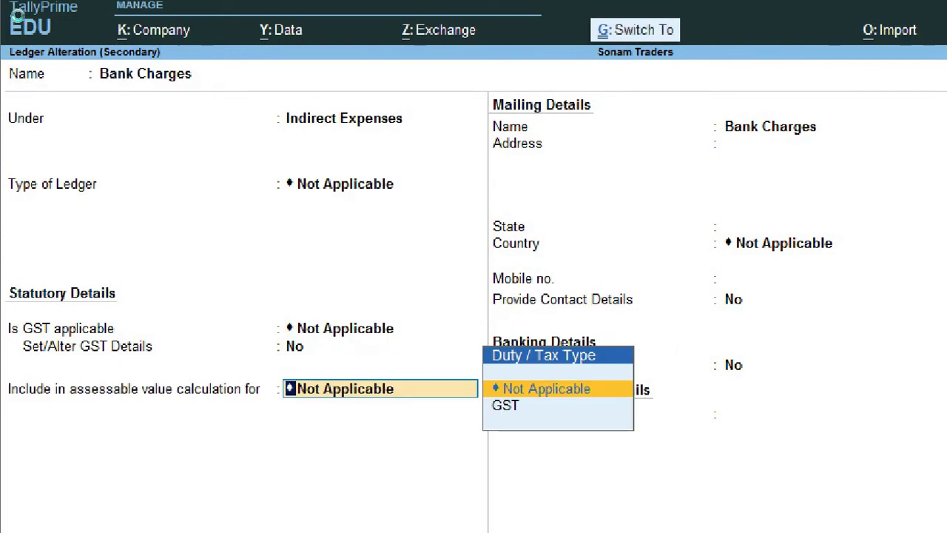
# Save the Bank Charges ledger and enter 17.70 as its amount in the payment voucher.
pyautogui.hotkey('ctrl', 'a')
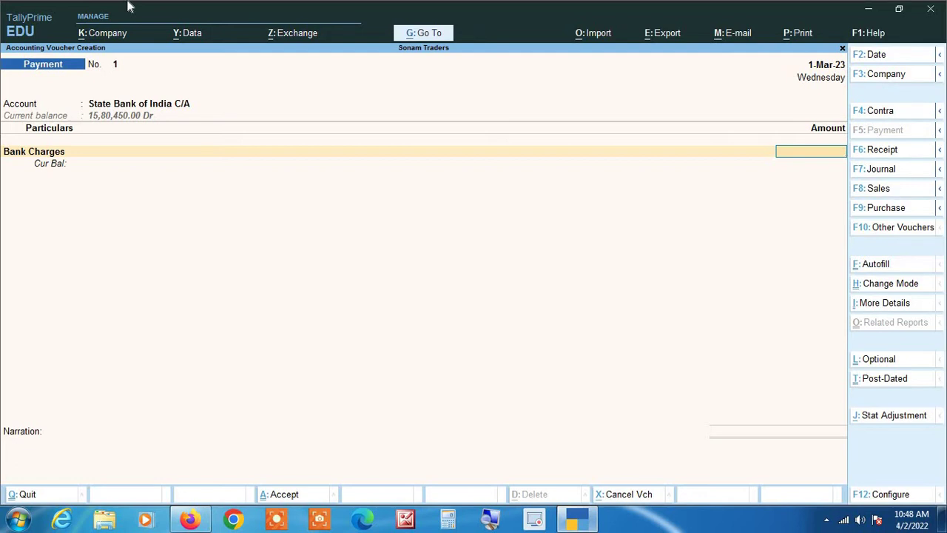
pyautogui.write('17.70')
pyautogui.press('Return')
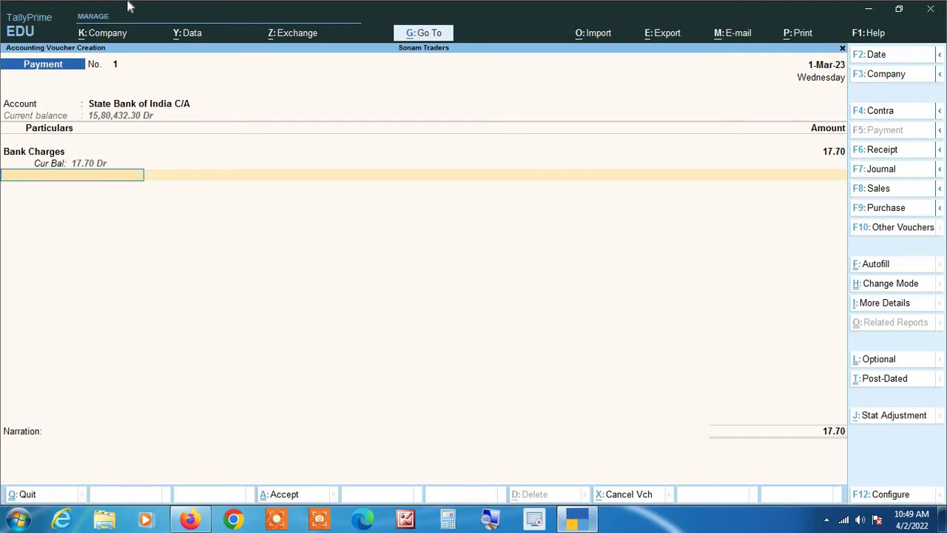
# Accept the default Cheque bank allocation for the Bank Charges payment and save the voucher with no narration.
pyautogui.press('Return')
pyautogui.press('Return')
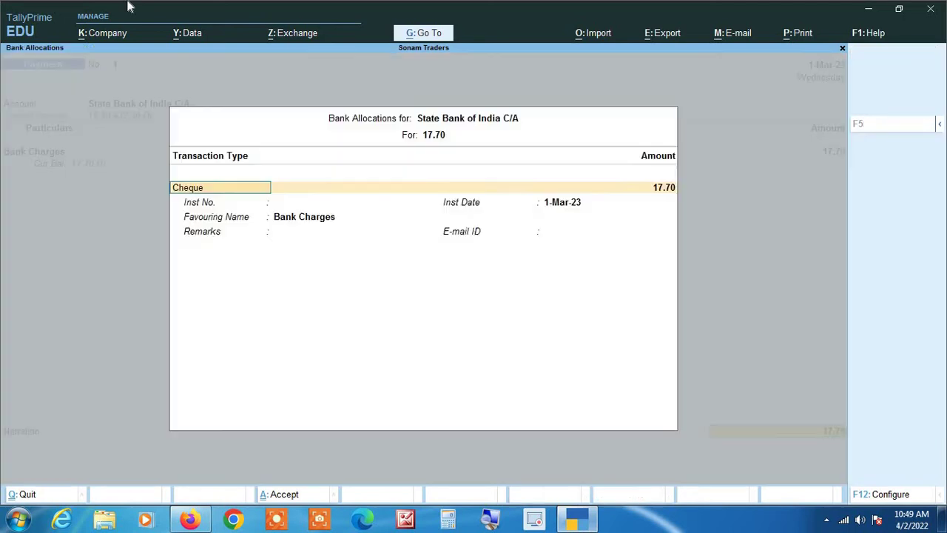
pyautogui.press('Return')
pyautogui.press('Return')
pyautogui.press('Return')
pyautogui.press('Return')
pyautogui.press('Return')
pyautogui.press('Return')
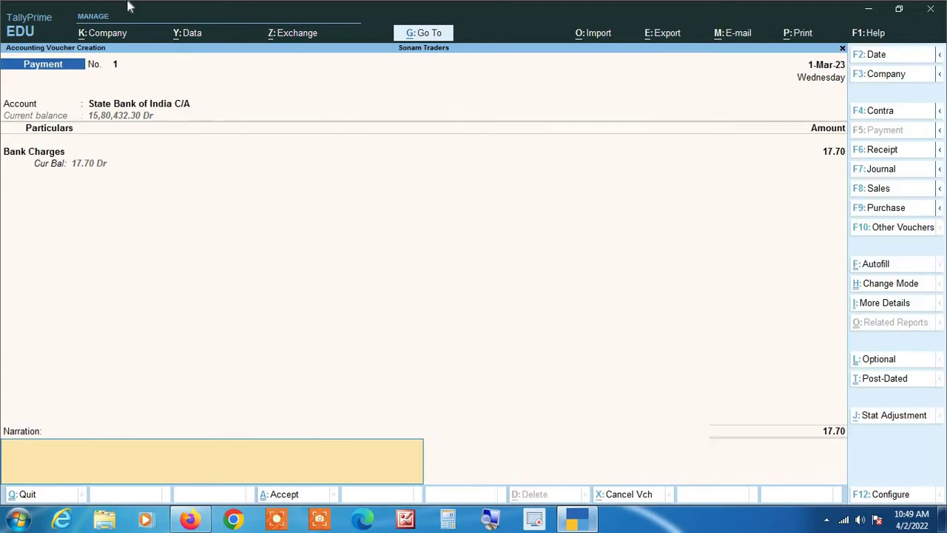
pyautogui.press('Return')
pyautogui.press('Return')
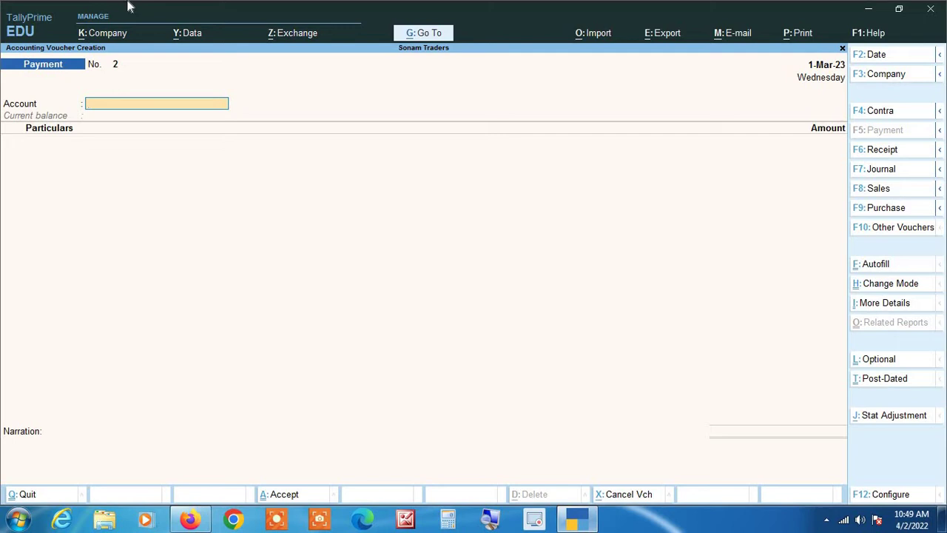
# Choose State Bank of India C/A for the new payment voucher and name a new particulars ledger "Bank Charges @ 18% GST".
pyautogui.write('St')
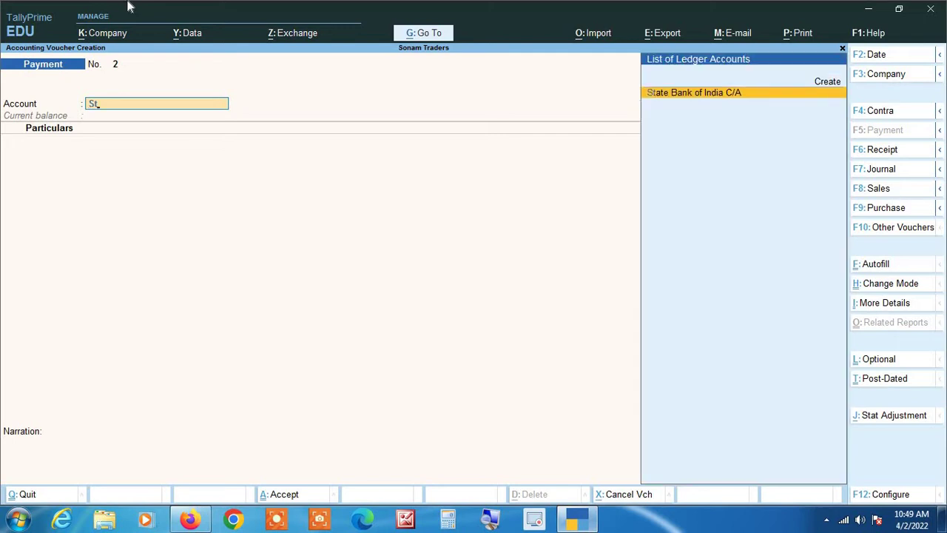
pyautogui.press('Return')
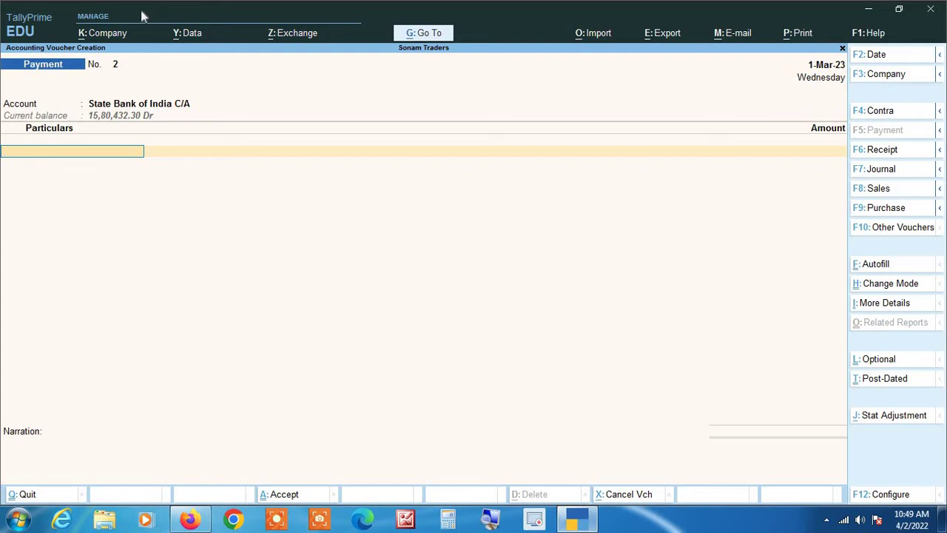
pyautogui.hotkey('alt', 'c')
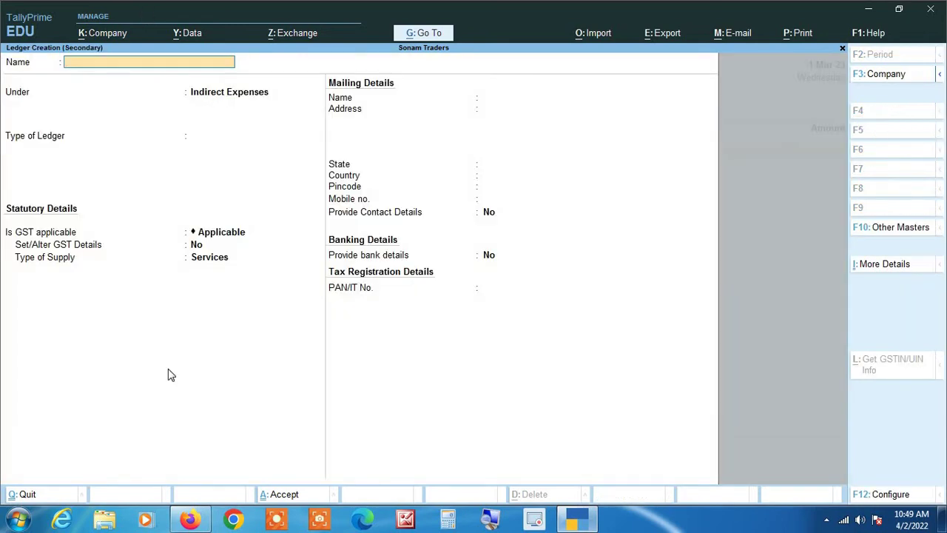
pyautogui.click(492, 521)
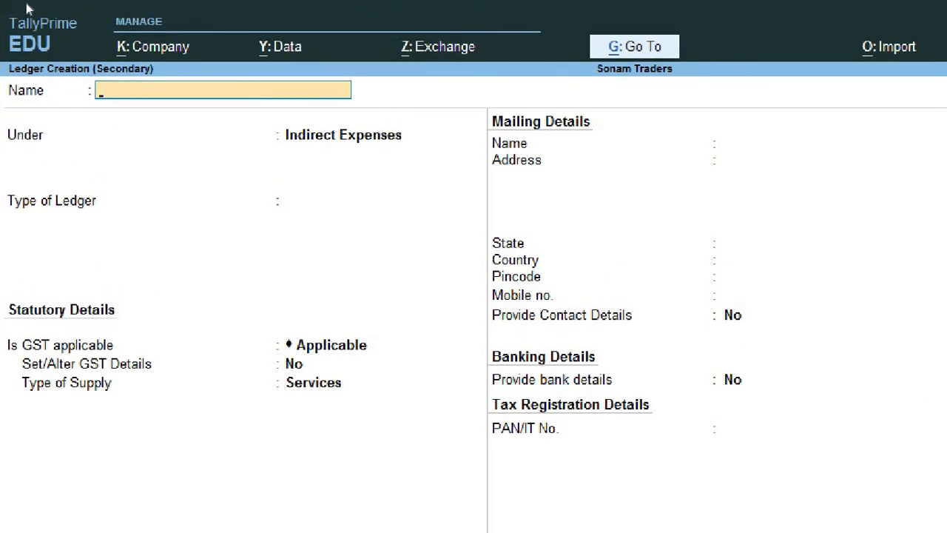
pyautogui.write('Bank Char')
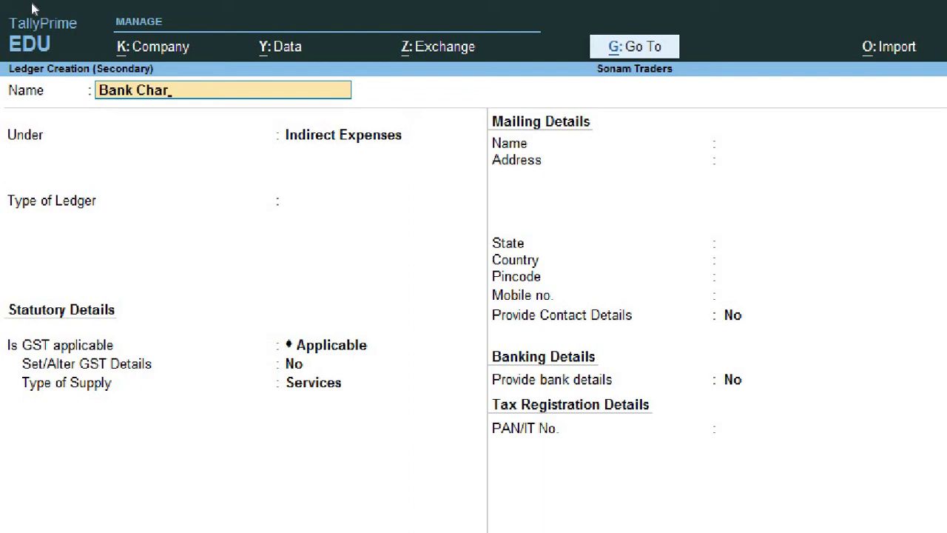
pyautogui.write('ges @ 18')
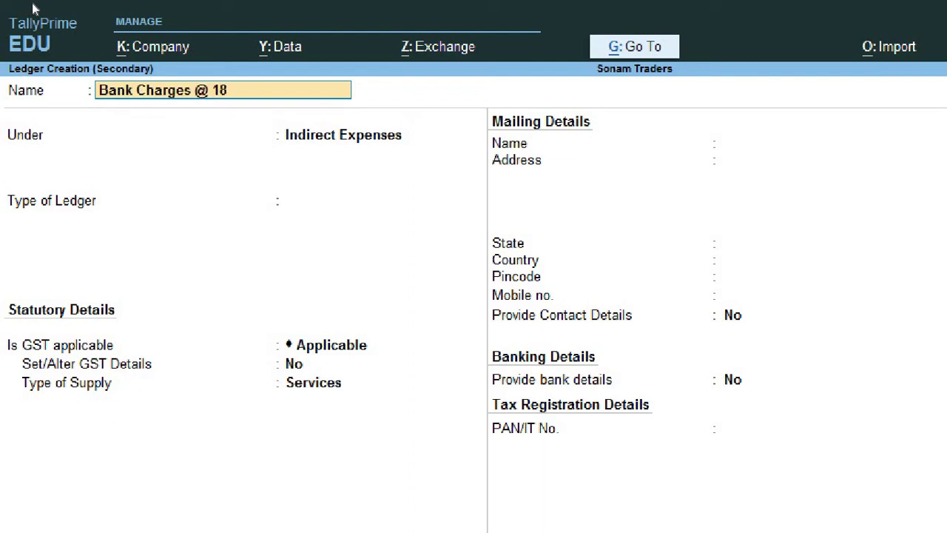
pyautogui.write('% GST')
pyautogui.press('Return')
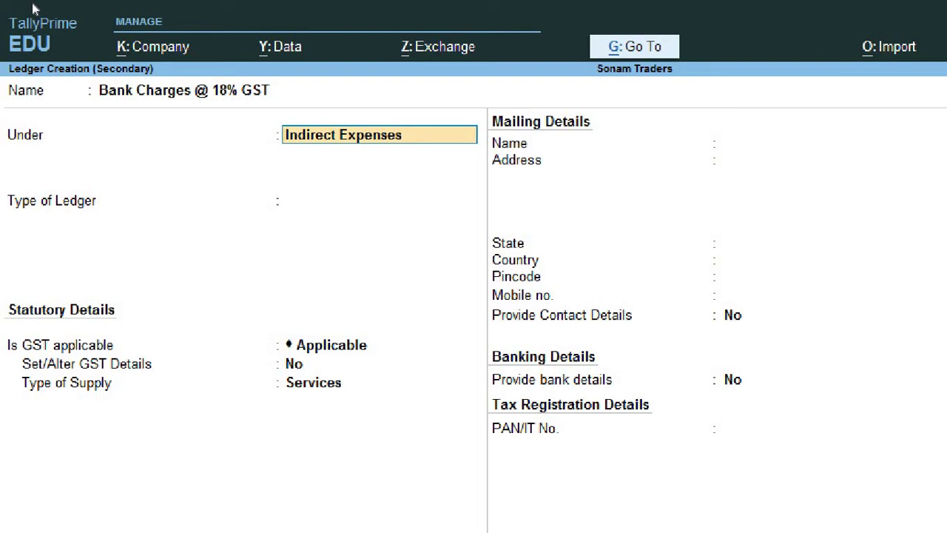
# Keep the new ledger under Indirect Expenses with ledger type Not Applicable and GST Applicable, and set Set/Alter GST Details to Yes.
pyautogui.press('Return')
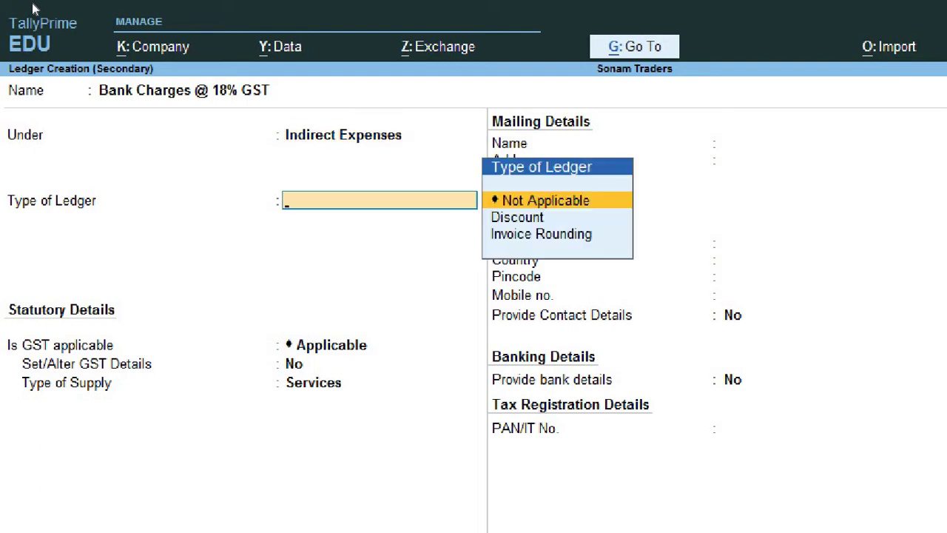
pyautogui.press('Return')
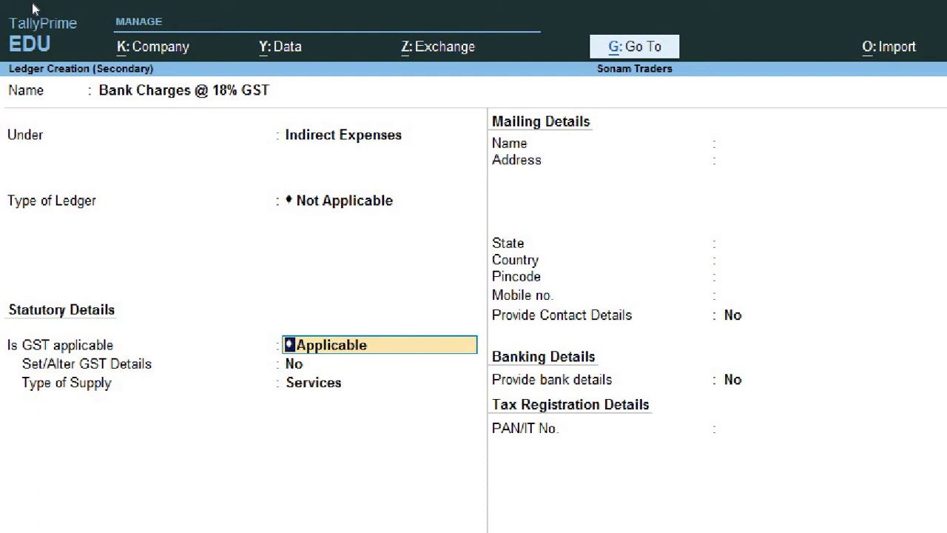
pyautogui.press('Return')
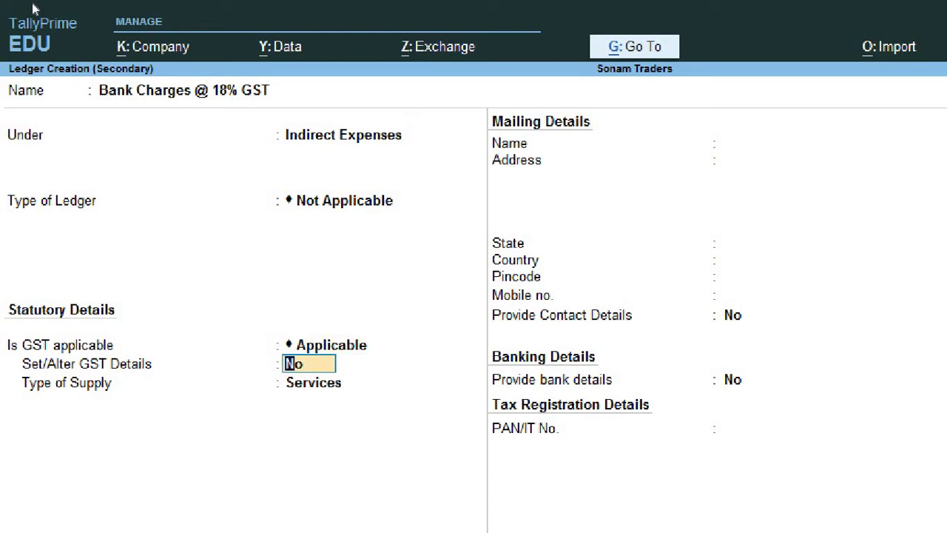
pyautogui.write('yes')
pyautogui.press('Return')
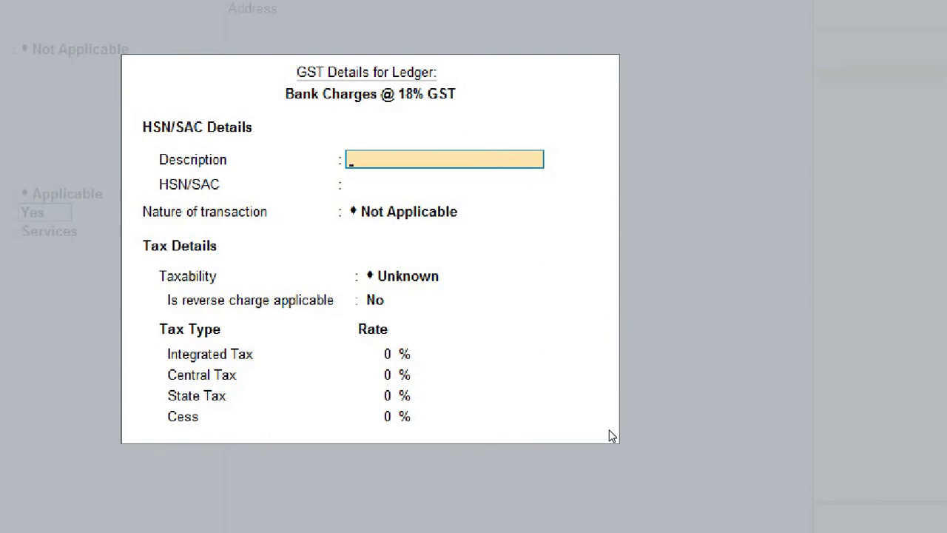
# Leave the description and HSN/SAC blank in the ledger's GST details and set the nature of transaction to Purchase Taxable.
pyautogui.press('Return')
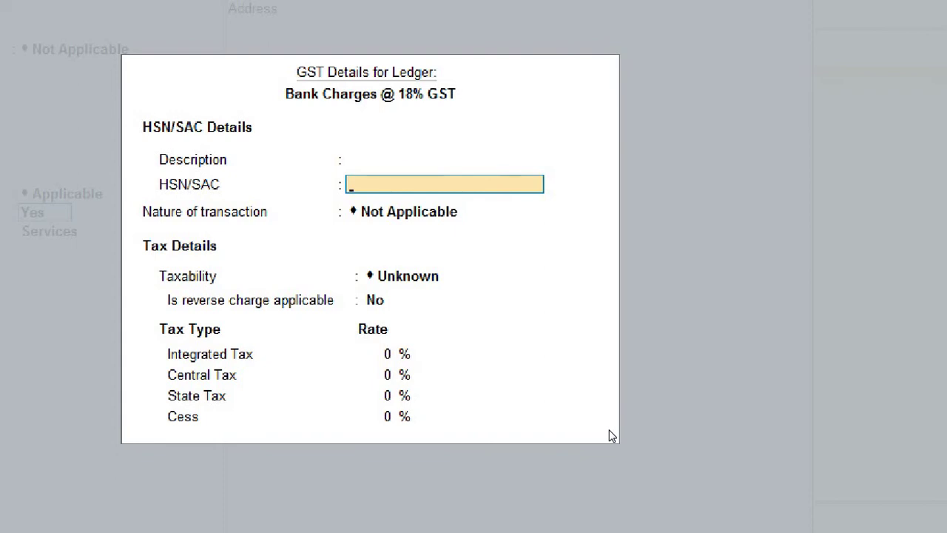
pyautogui.press('Return')
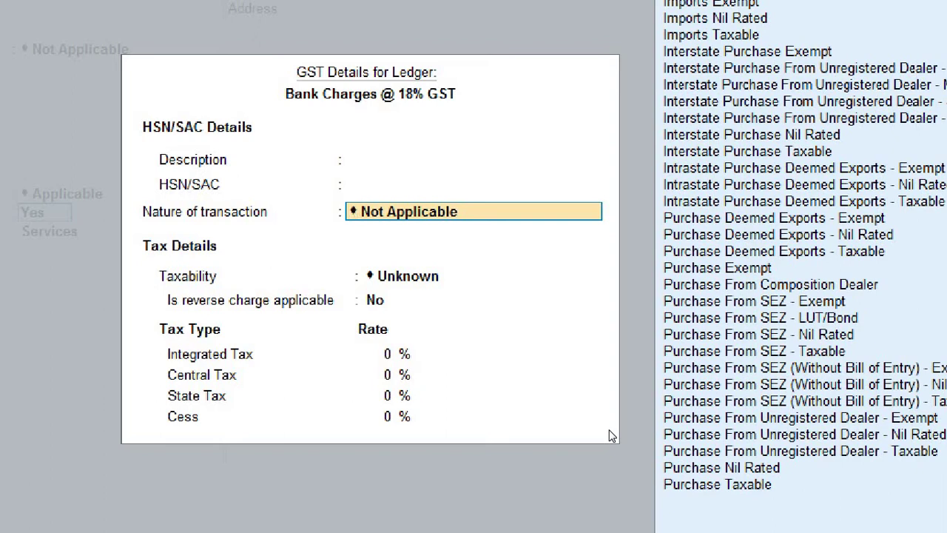
pyautogui.write('Pu')
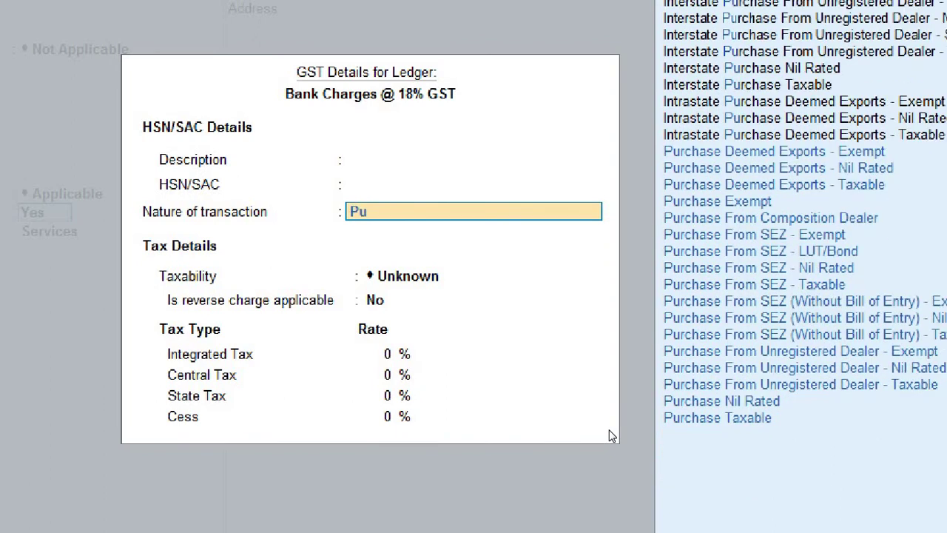
pyautogui.write('rch')
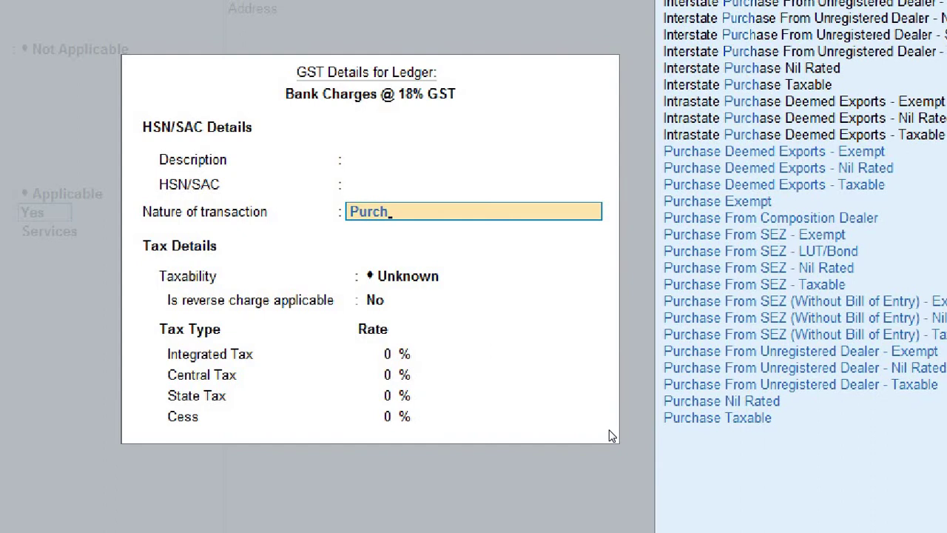
pyautogui.press('Return')
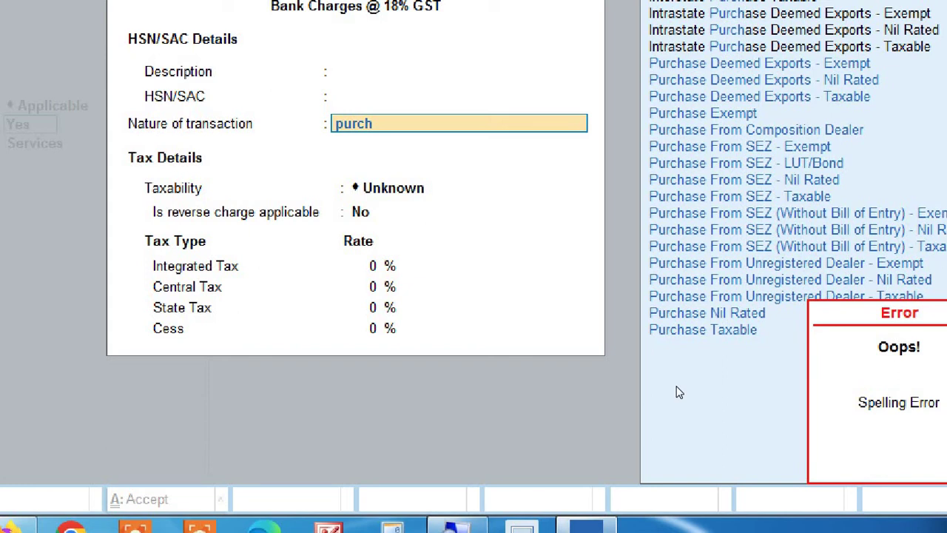
pyautogui.write('ase')
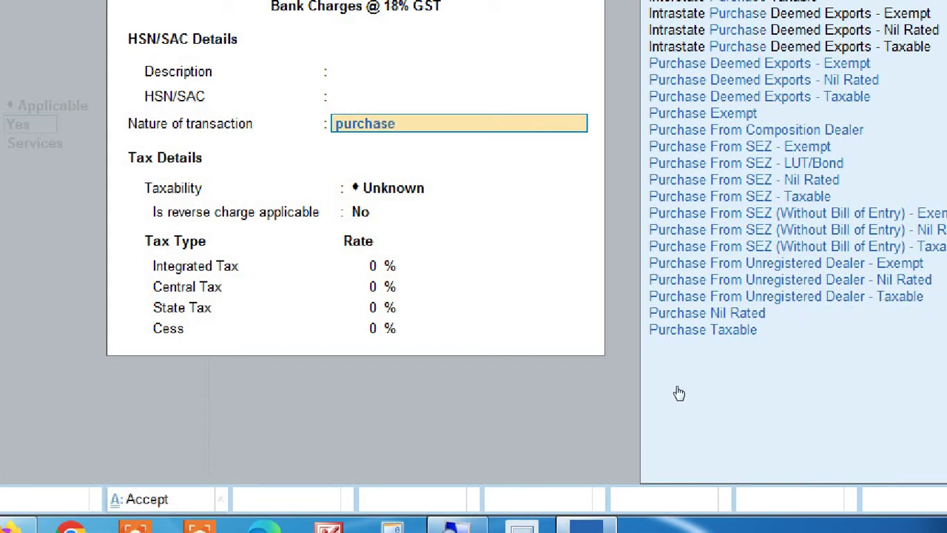
pyautogui.press('Down')
pyautogui.press('Down')
pyautogui.press('Down')
pyautogui.press('Down')
pyautogui.press('Down')
pyautogui.press('Down')
pyautogui.press('Down')
pyautogui.press('Down')
pyautogui.press('Down')
pyautogui.press('Down')
pyautogui.press('Down')
pyautogui.press('Down')
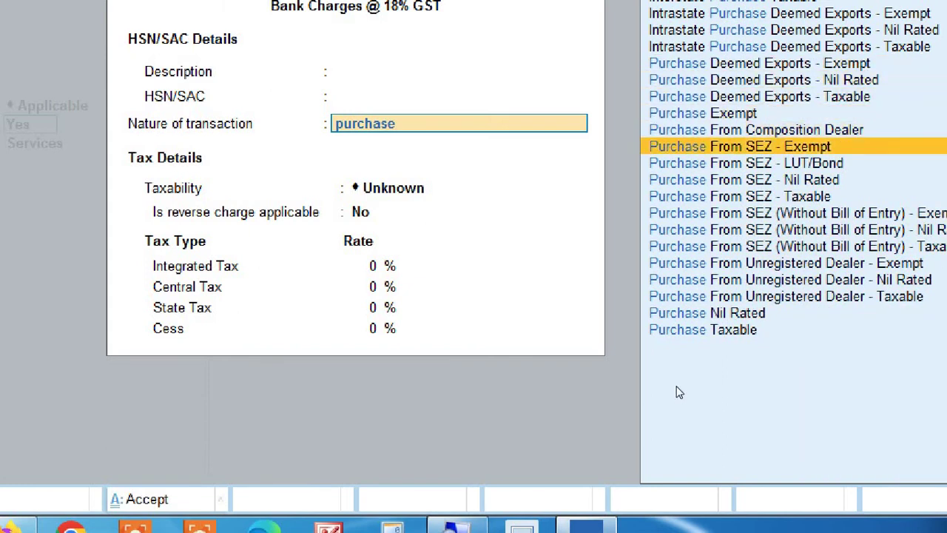
pyautogui.press('Down')
pyautogui.press('Down')
pyautogui.press('Down')
pyautogui.press('Down')
pyautogui.press('Down')
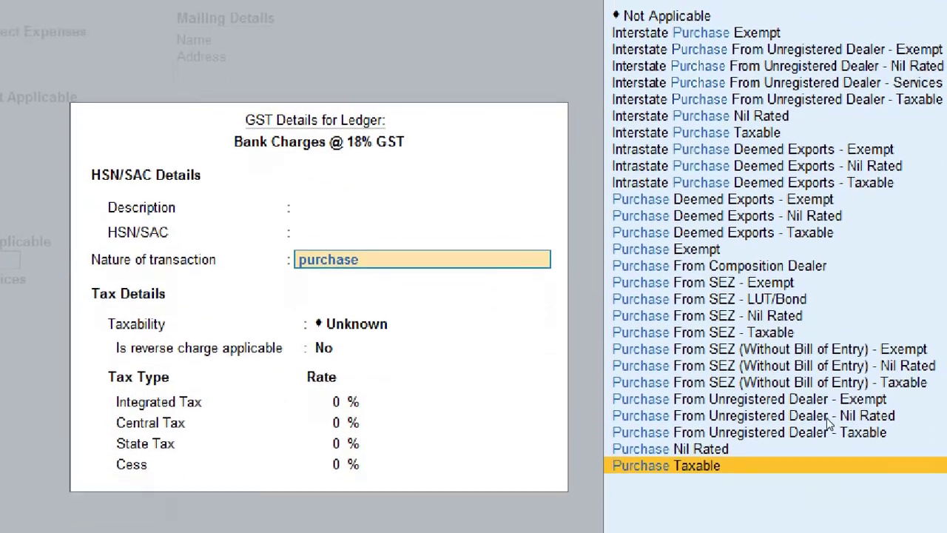
pyautogui.press('Return')
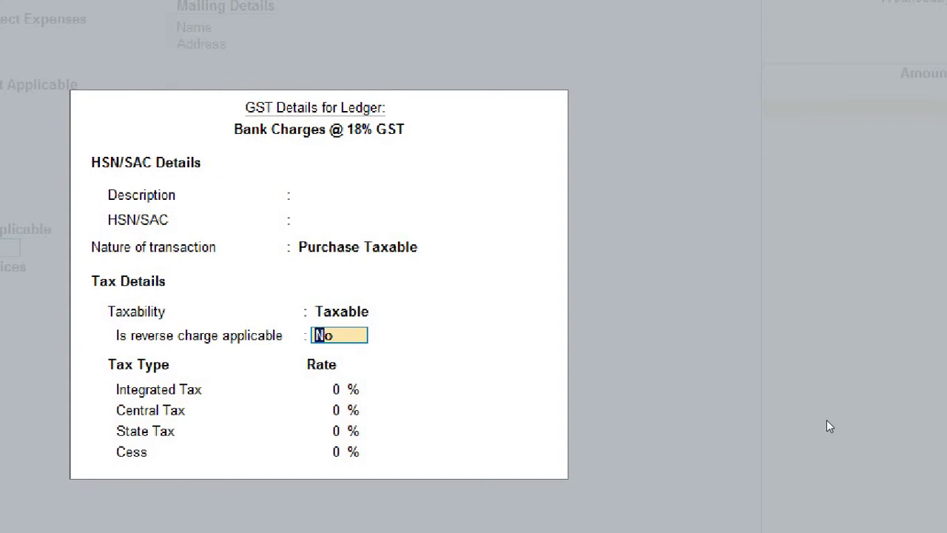
# Keep reverse charge at No, set Integrated Tax to 18%, and accept the ledger's GST details with 0% Cess.
pyautogui.press('Return')
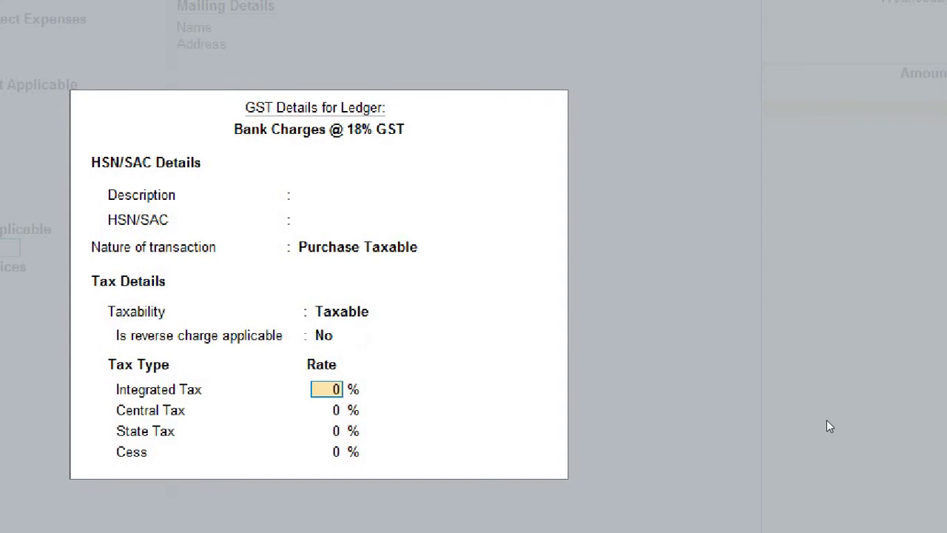
pyautogui.write('18')
pyautogui.press('Return')
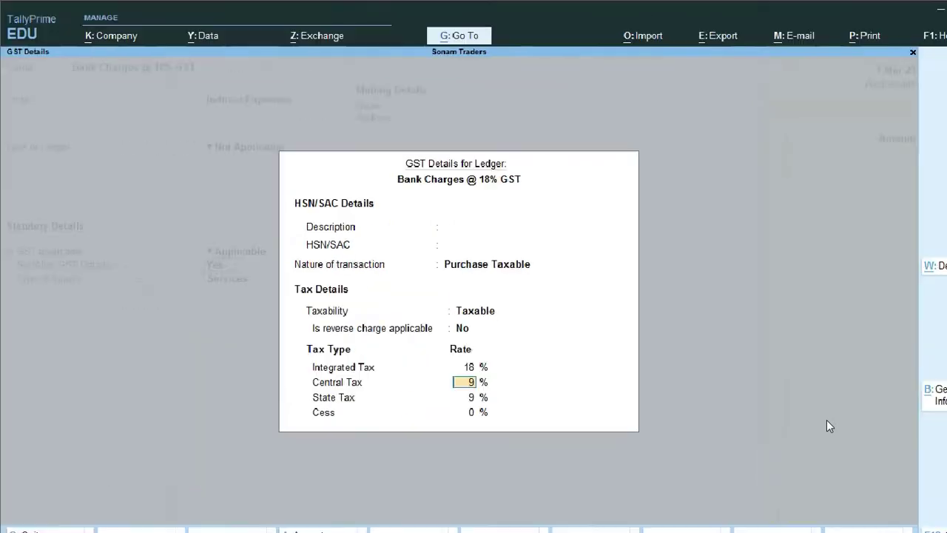
pyautogui.press('Return')
pyautogui.press('Return')
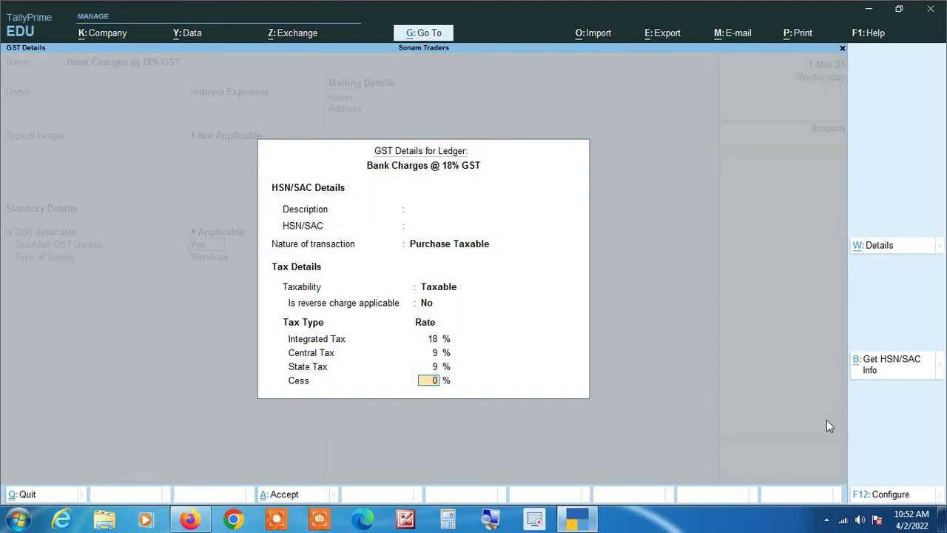
pyautogui.press('Return')
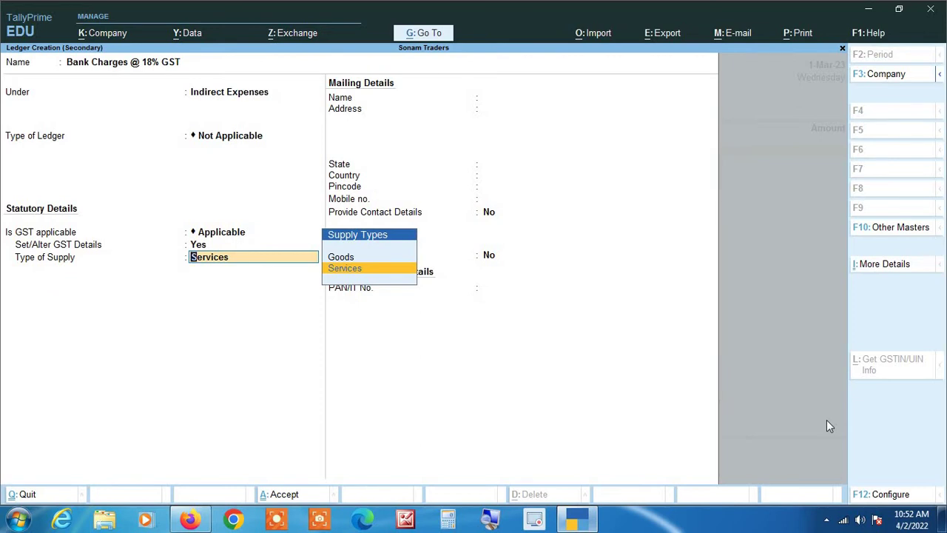
# Keep Services as the type of supply, leave PAN/IT No. blank, and save the Bank Charges @ 18% GST ledger.
pyautogui.press('Return')
pyautogui.press('Return')
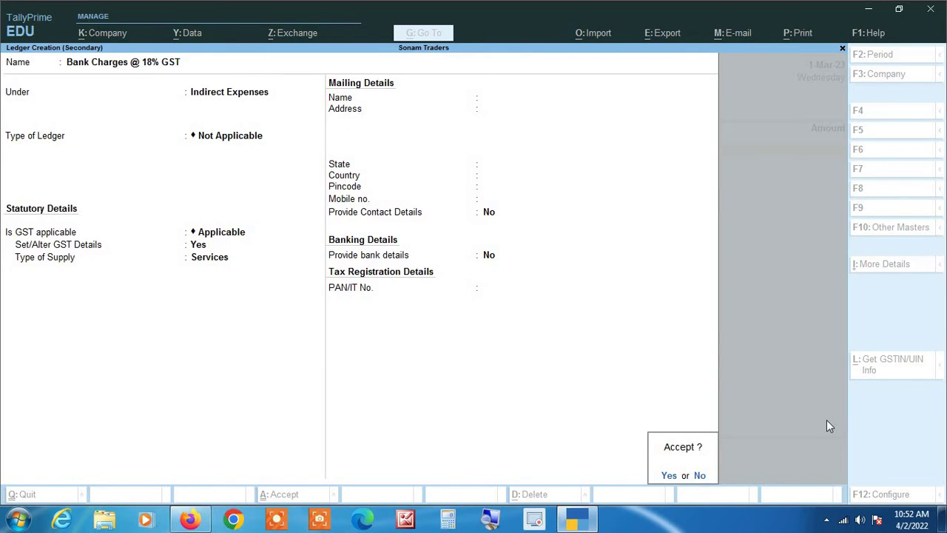
pyautogui.press('Return')
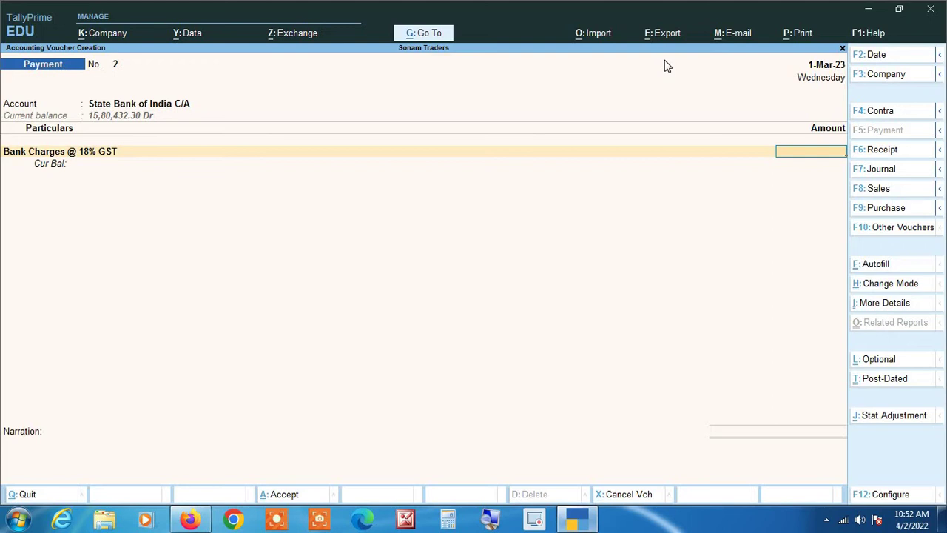
# Enter 300 for Bank Charges @ 18% GST, and add Cgst and Sgst lines of 27 each to the payment voucher.
pyautogui.write('300')
pyautogui.press('Return')
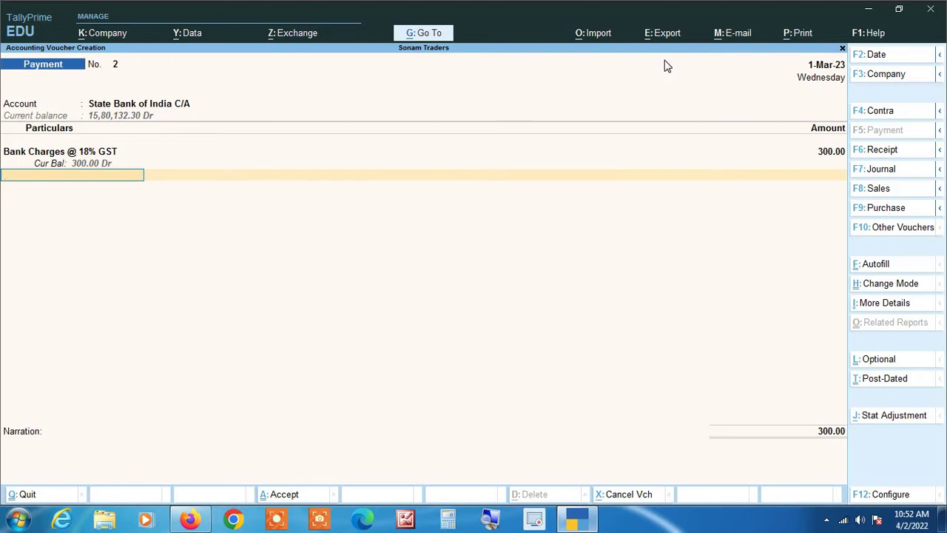
pyautogui.write('cg')
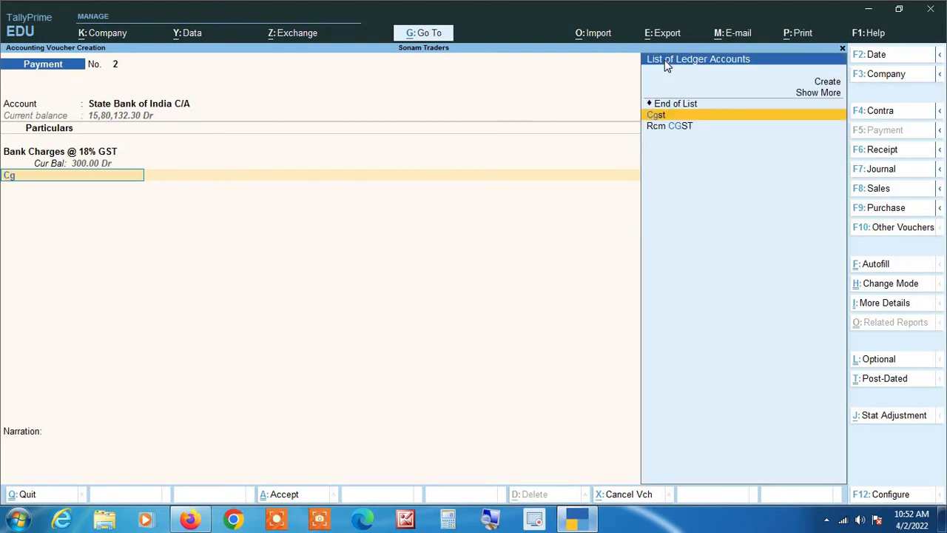
pyautogui.press('Return')
pyautogui.write('27')
pyautogui.press('Return')
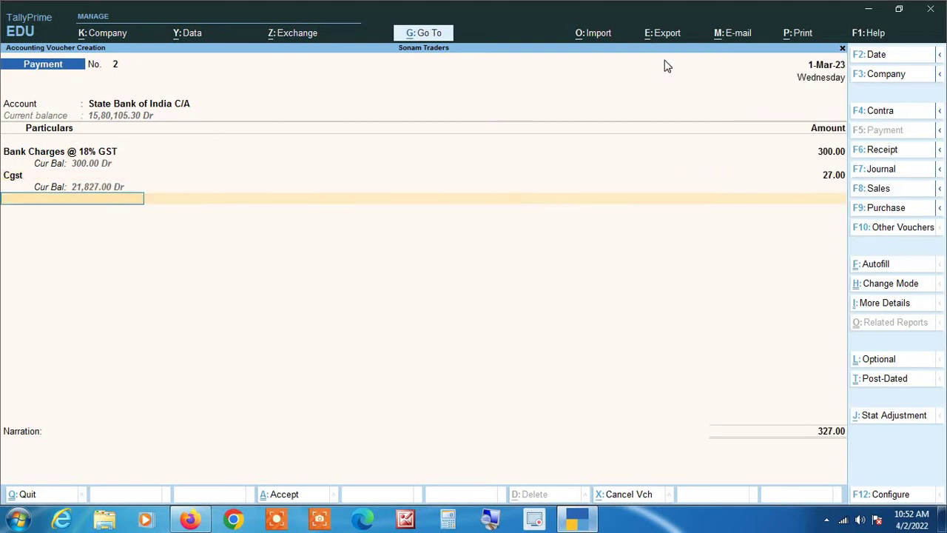
pyautogui.write('sg')
pyautogui.press('Return')
pyautogui.write('2')
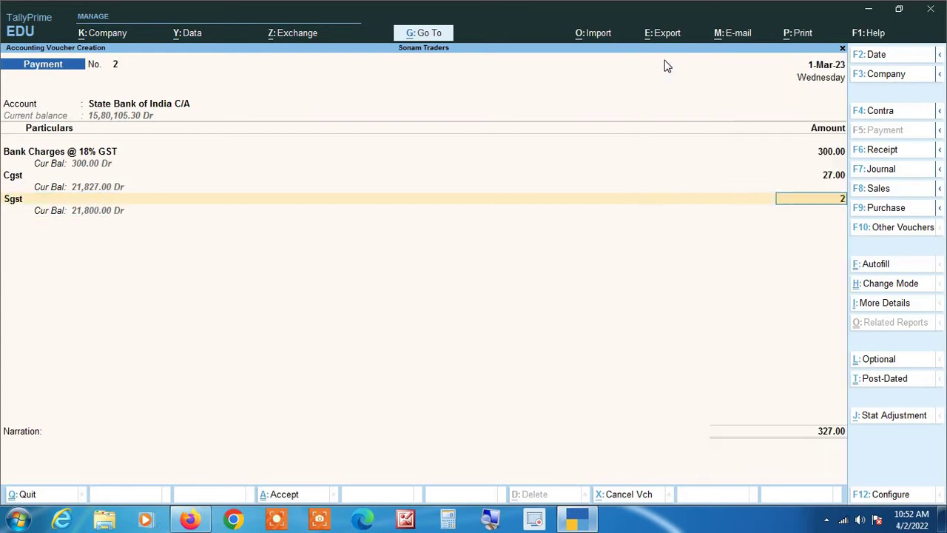
pyautogui.write('7')
pyautogui.press('Return')
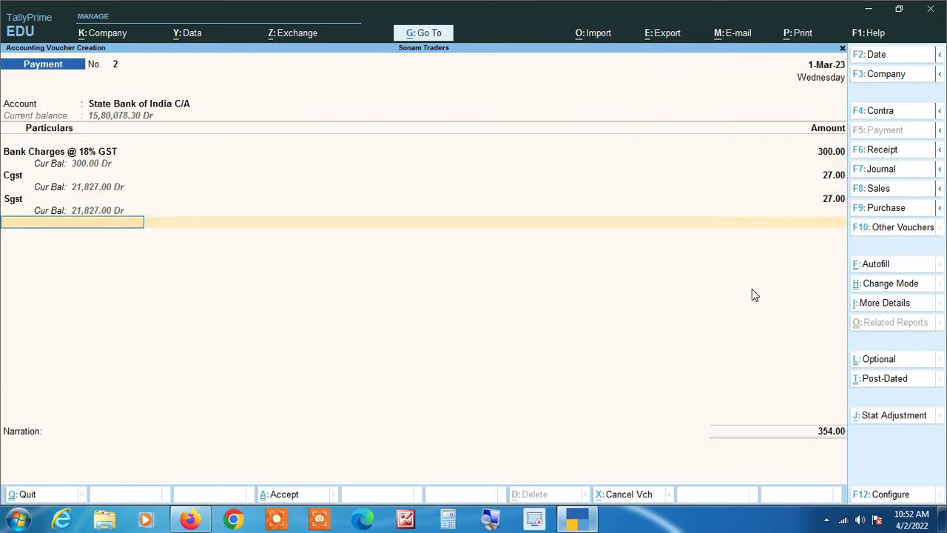
# Accept the default Cheque bank allocation for the State Bank of India C/A payment and save the voucher with no narration.
pyautogui.click(490, 519)
pyautogui.press('Return')
pyautogui.press('Return')
pyautogui.press('Return')
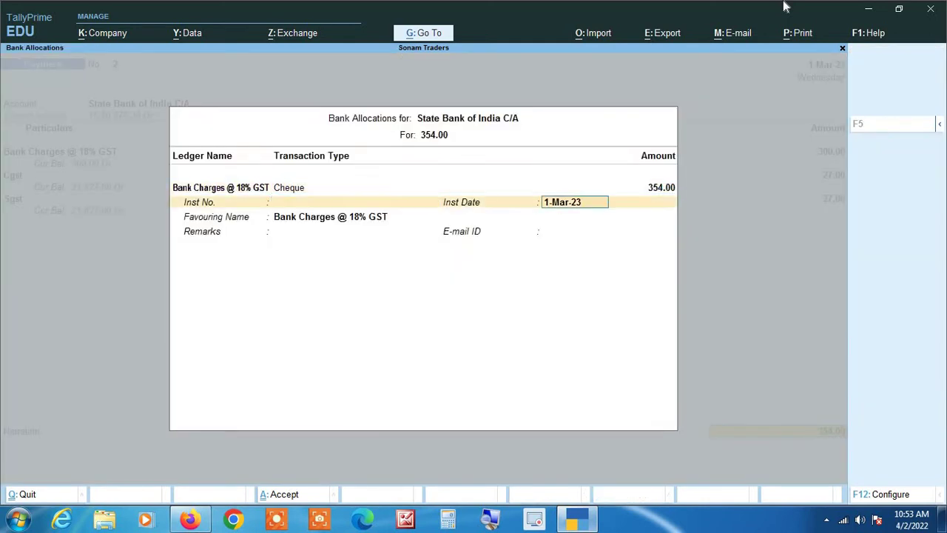
pyautogui.press('Return')
pyautogui.press('Return')
pyautogui.press('Return')
pyautogui.press('Return')
pyautogui.press('Return')
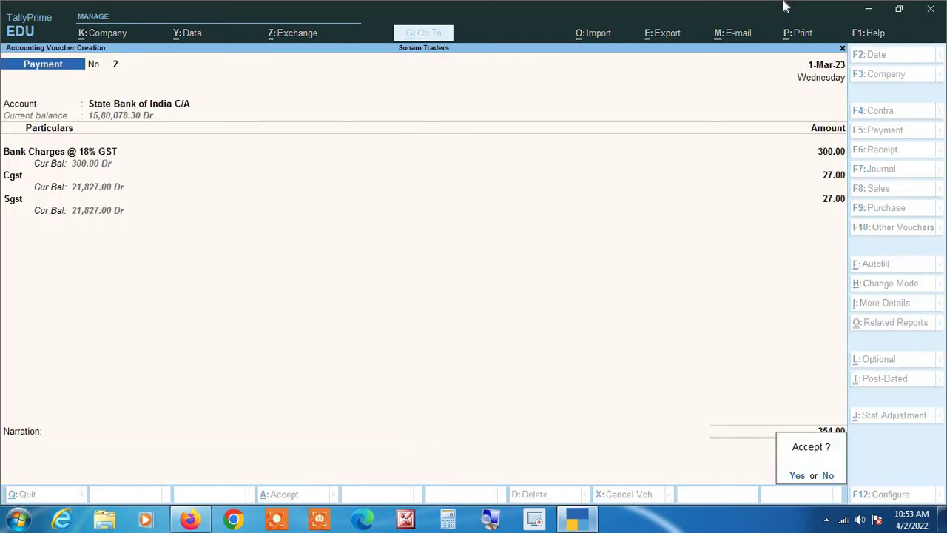
pyautogui.press('Escape')
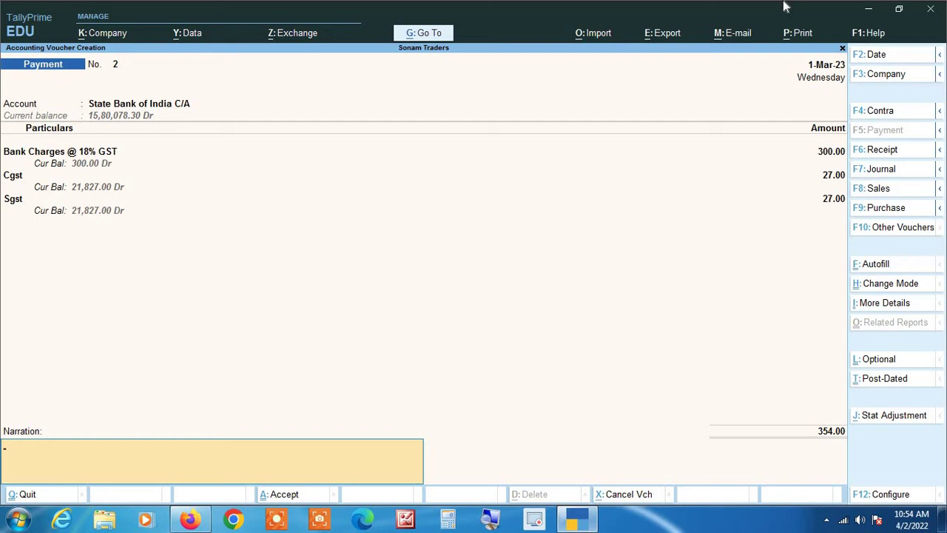
pyautogui.press('Return')
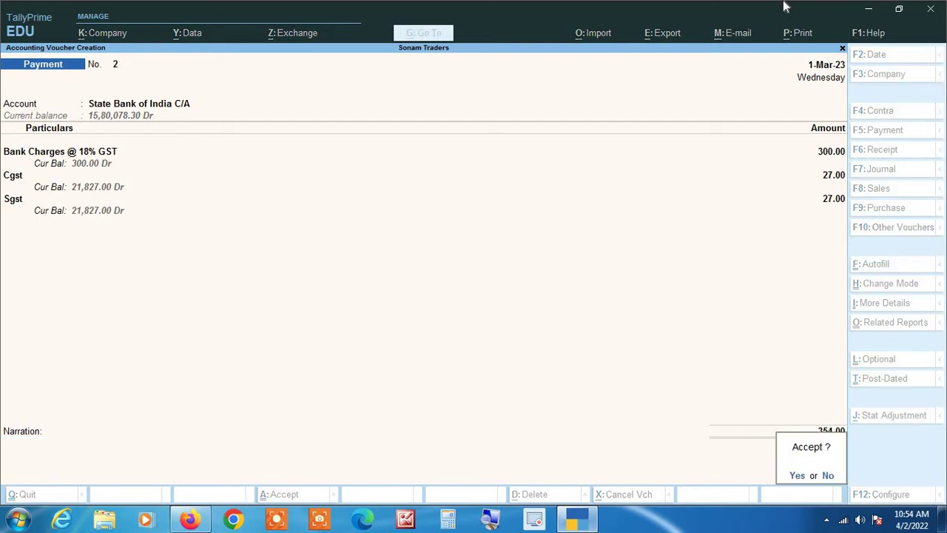
pyautogui.press('y')
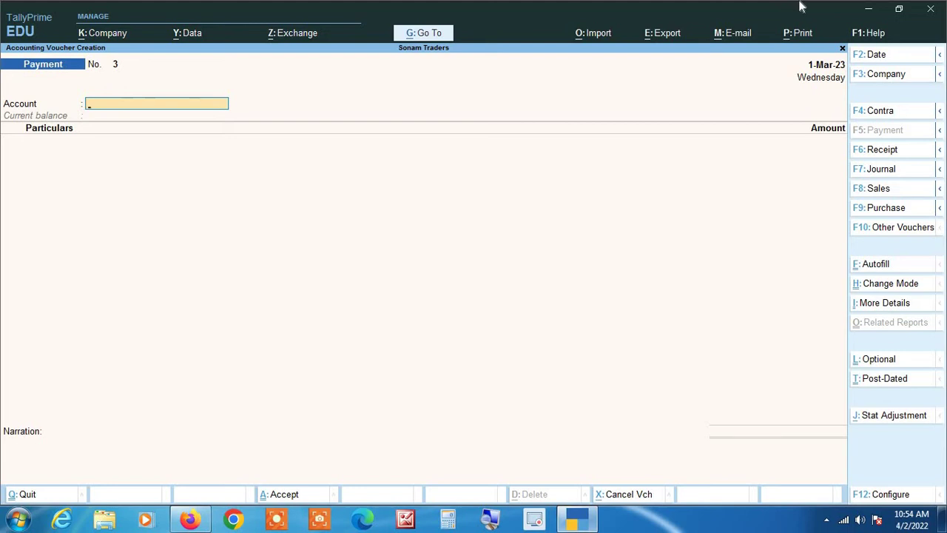
# Switch to a purchase voucher in Accounting Invoice mode and leave the supplier invoice number and date blank.
pyautogui.press('F9')
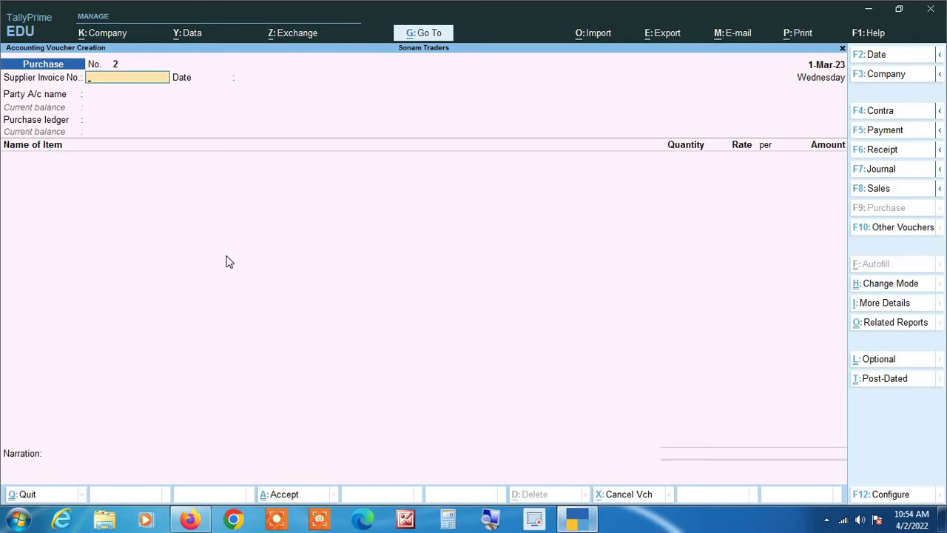
pyautogui.click(891, 288)
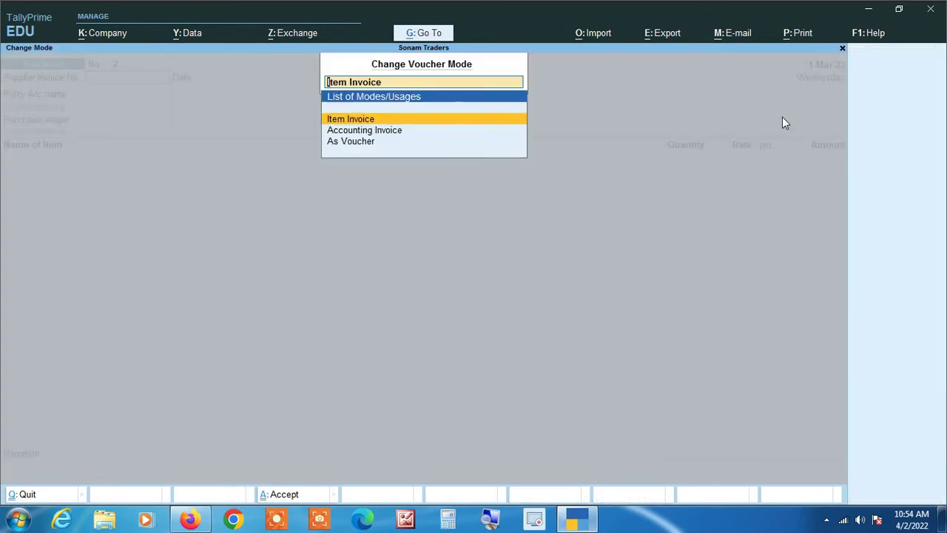
pyautogui.press('Down')
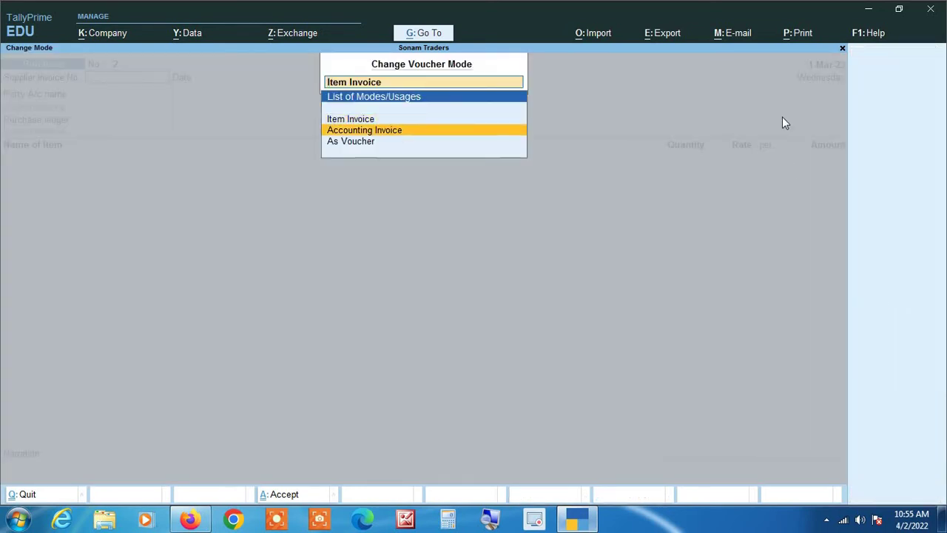
pyautogui.press('Return')
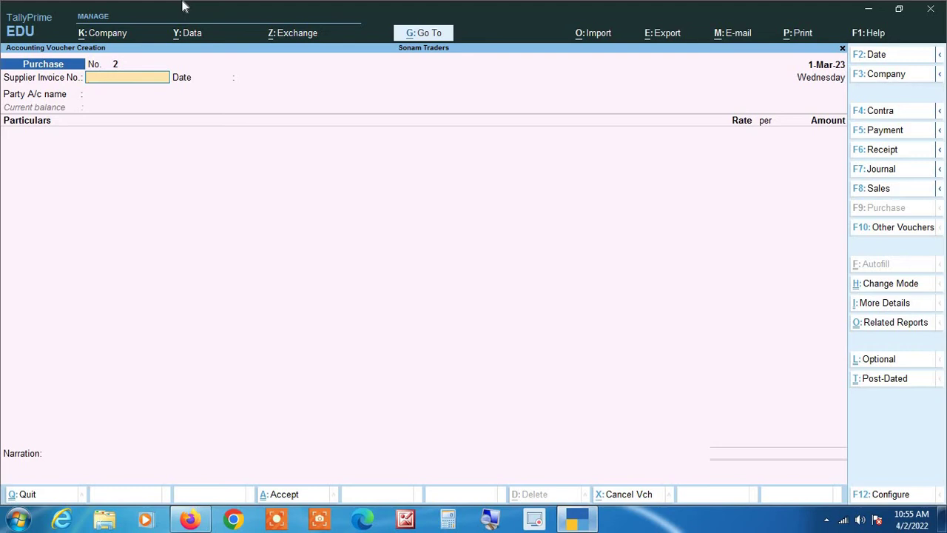
pyautogui.press('Return')
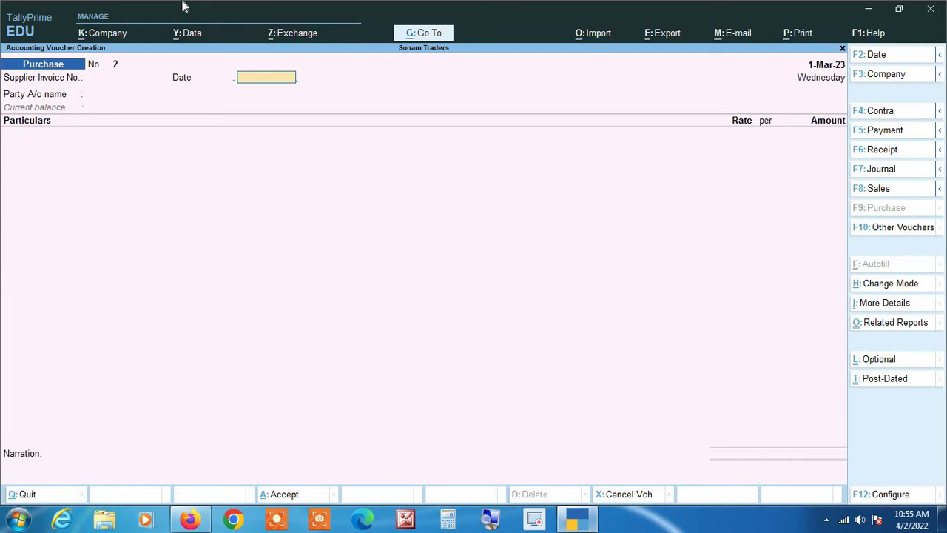
pyautogui.press('Return')
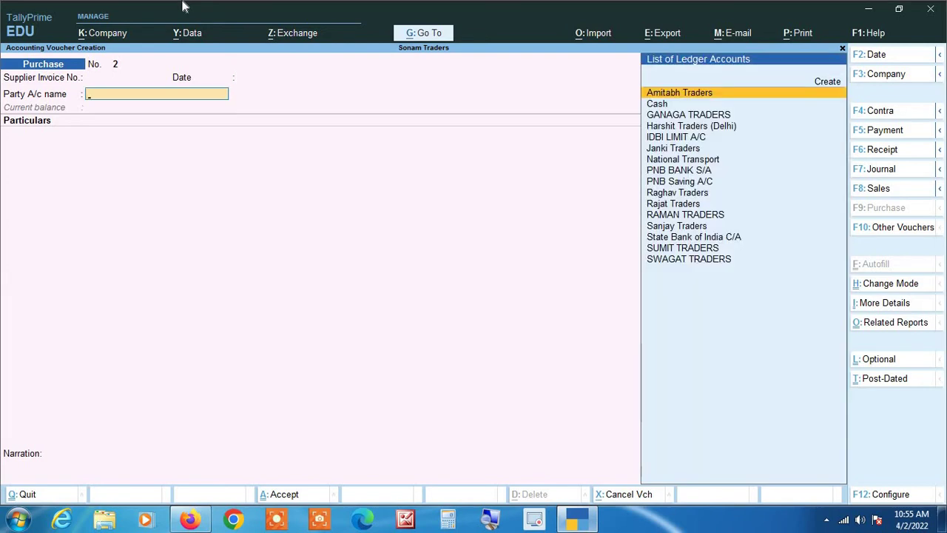
# Set State Bank of India C/A as the party and add Bank Charges @ 18% GST with an amount of 500.
pyautogui.write('Sta')
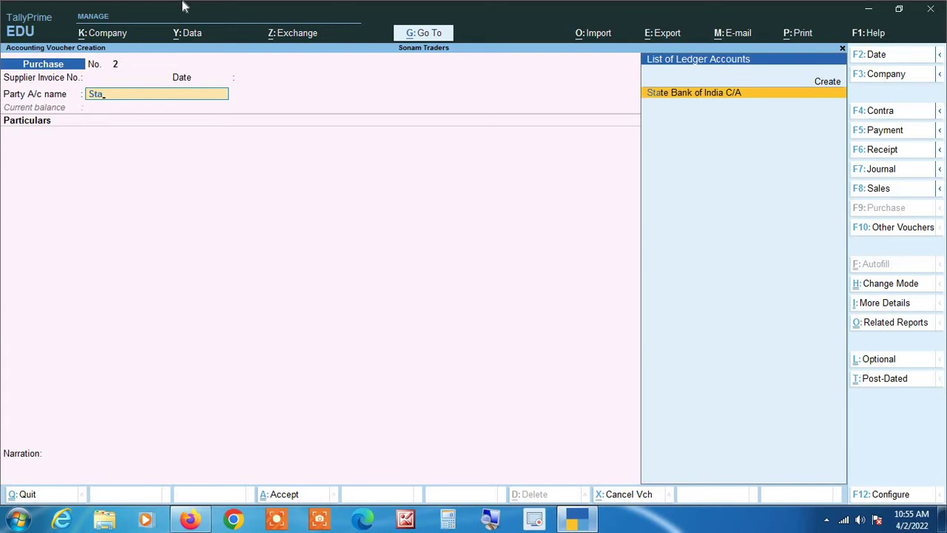
pyautogui.press('Return')
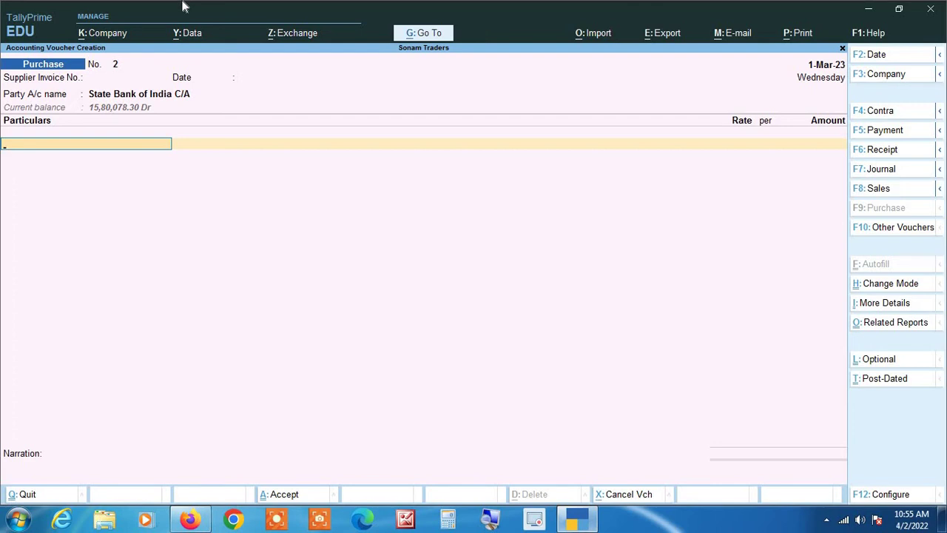
pyautogui.write('Bank')
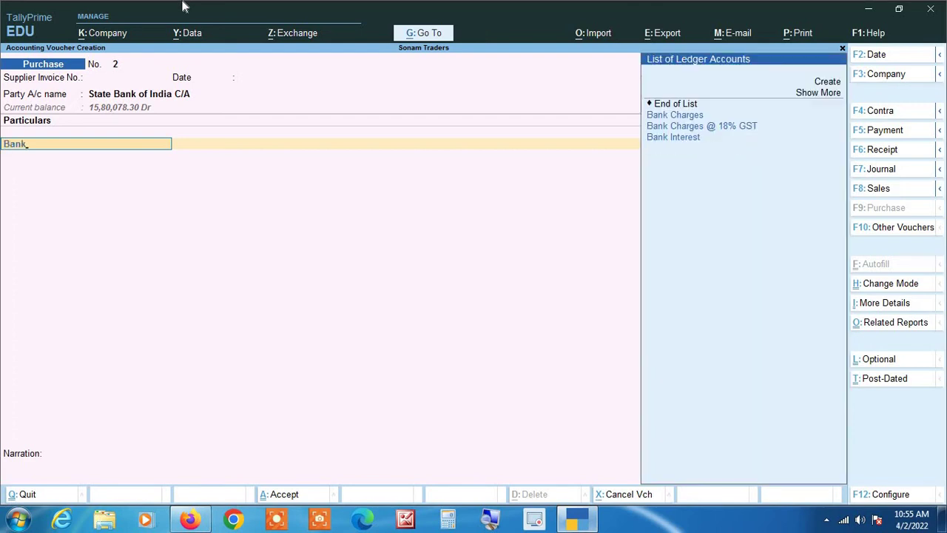
pyautogui.press('Down')
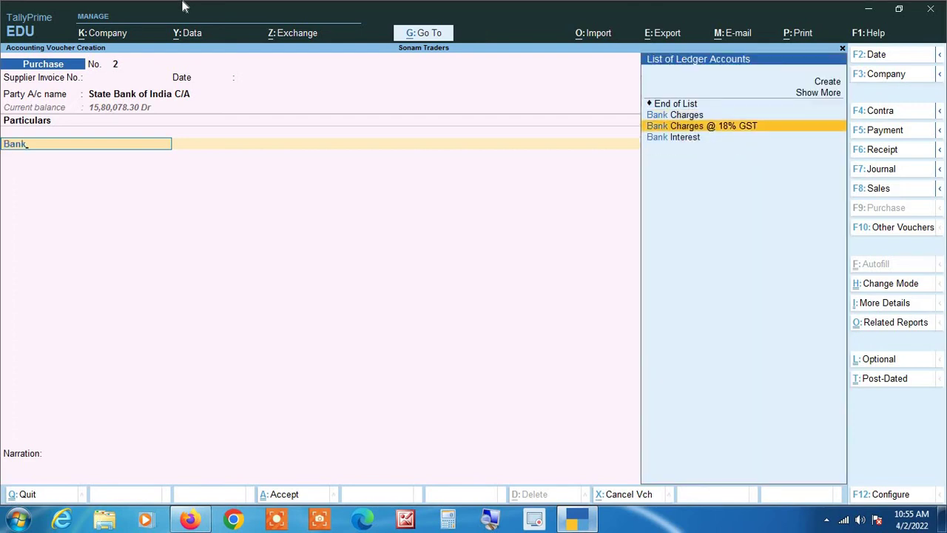
pyautogui.press('Return')
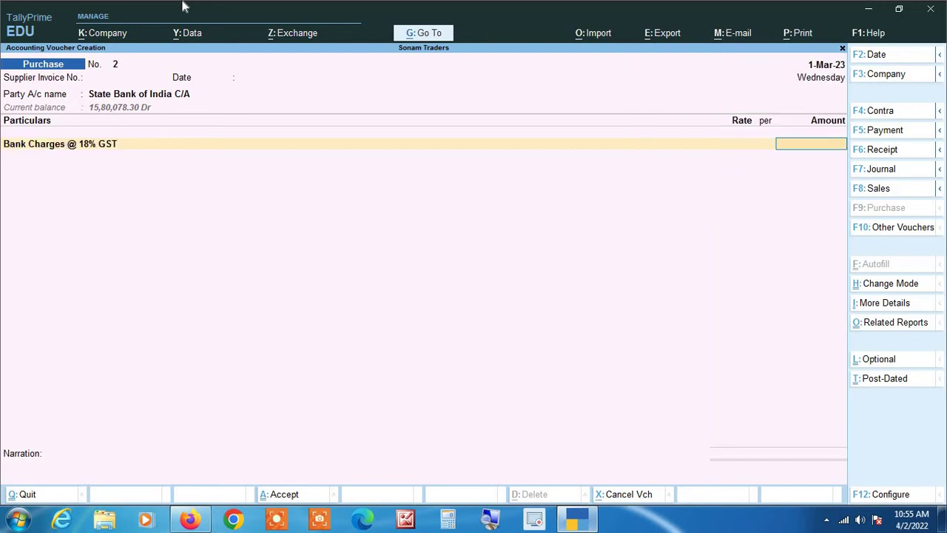
pyautogui.write('500')
pyautogui.press('Return')
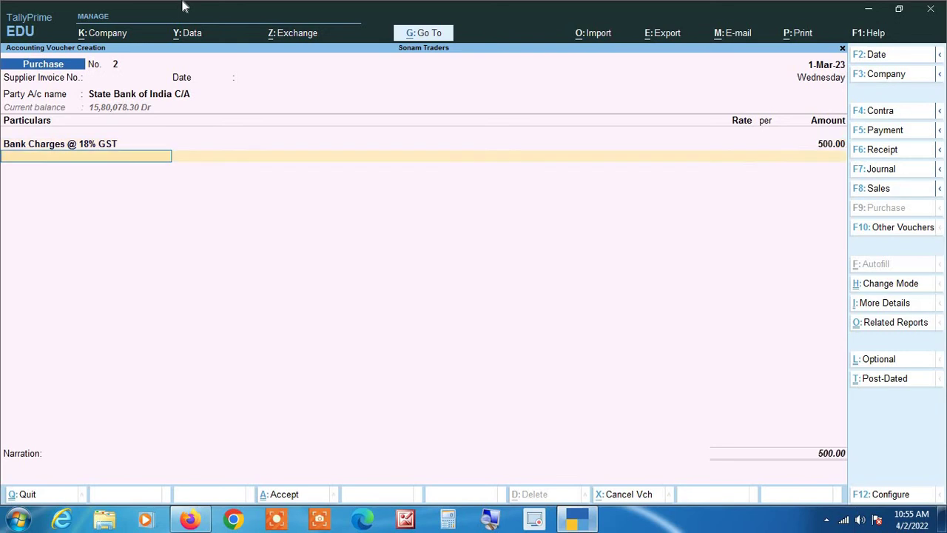
# Add Cgst and Sgst lines of 45 each to the purchase voucher and end the ledger entries.
pyautogui.write('cg')
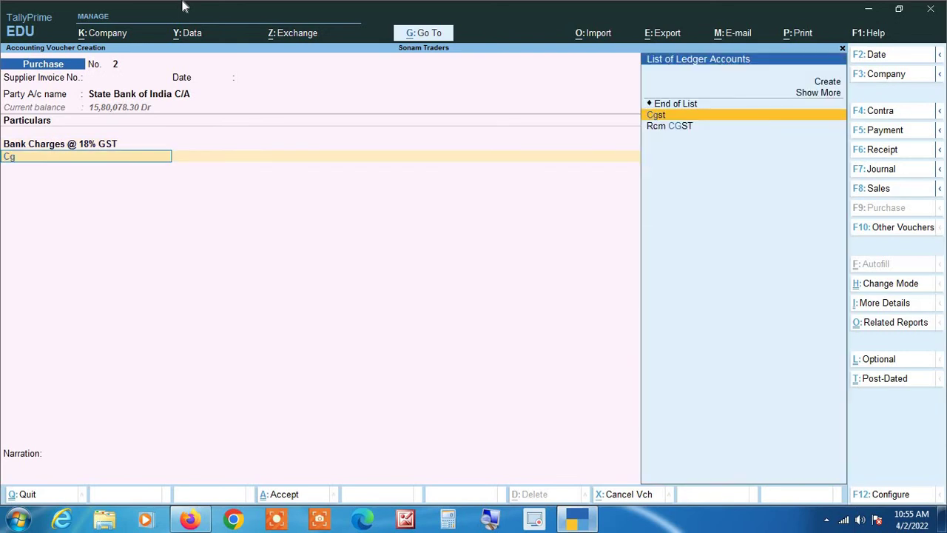
pyautogui.press('Return')
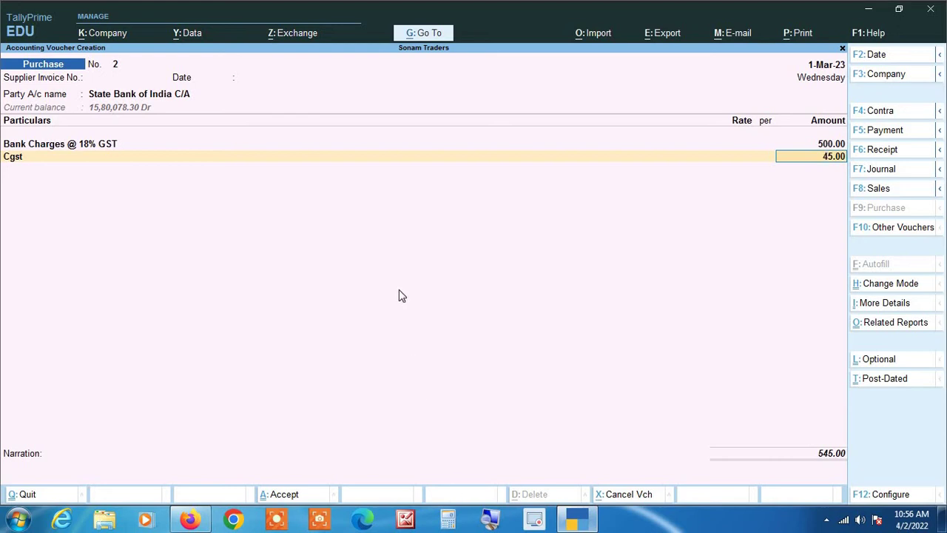
pyautogui.press('Return')
pyautogui.write('sg')
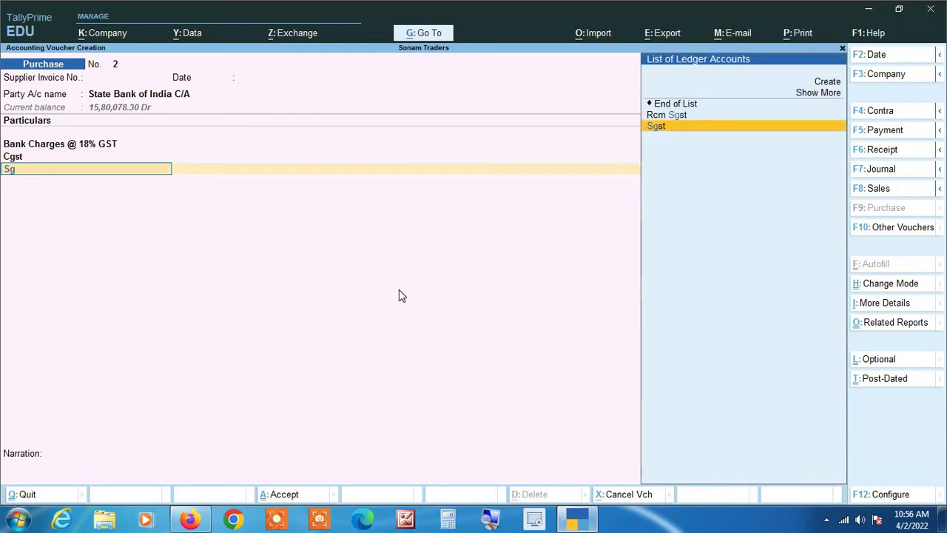
pyautogui.press('Return')
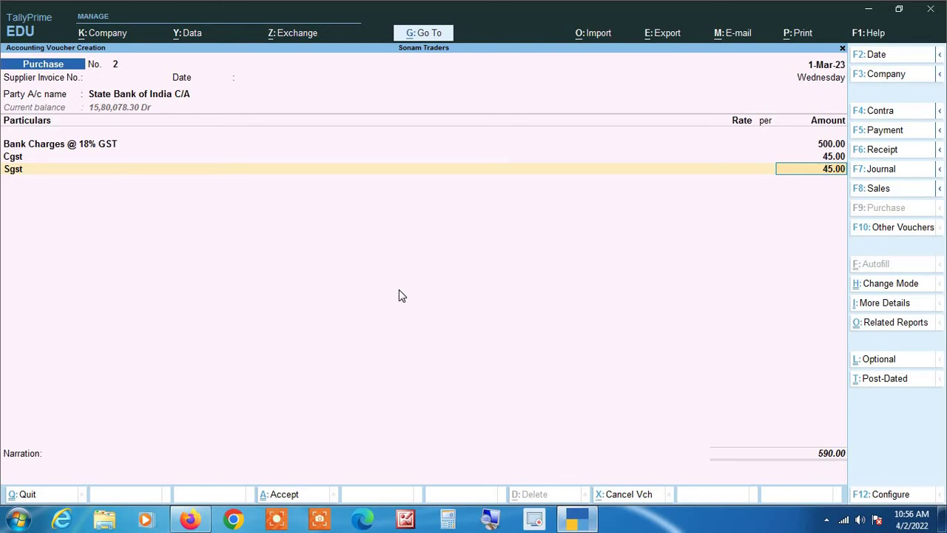
pyautogui.press('Return')
pyautogui.press('Return')
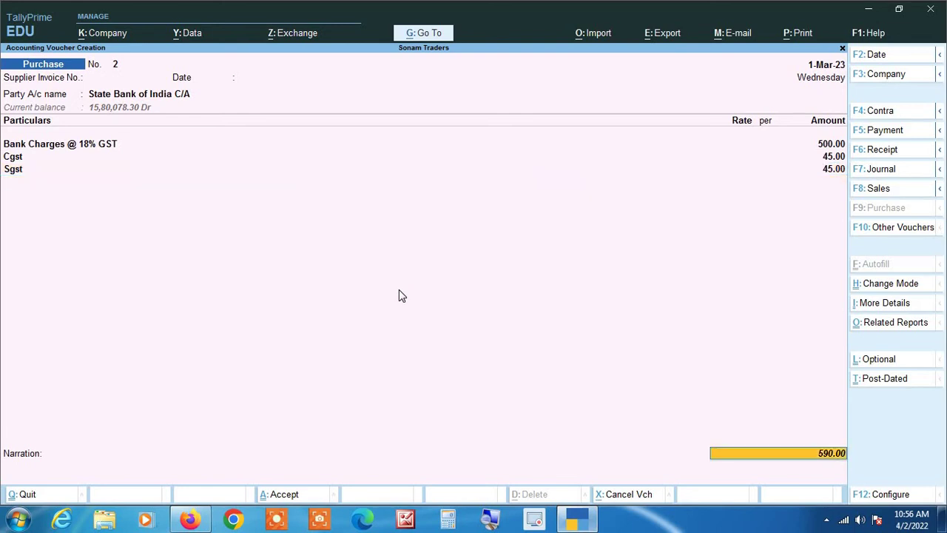
# Accept the default Cheque bank allocation for State Bank of India C/A and save the purchase voucher with no narration.
pyautogui.press('Return')
pyautogui.press('Return')
pyautogui.press('Return')
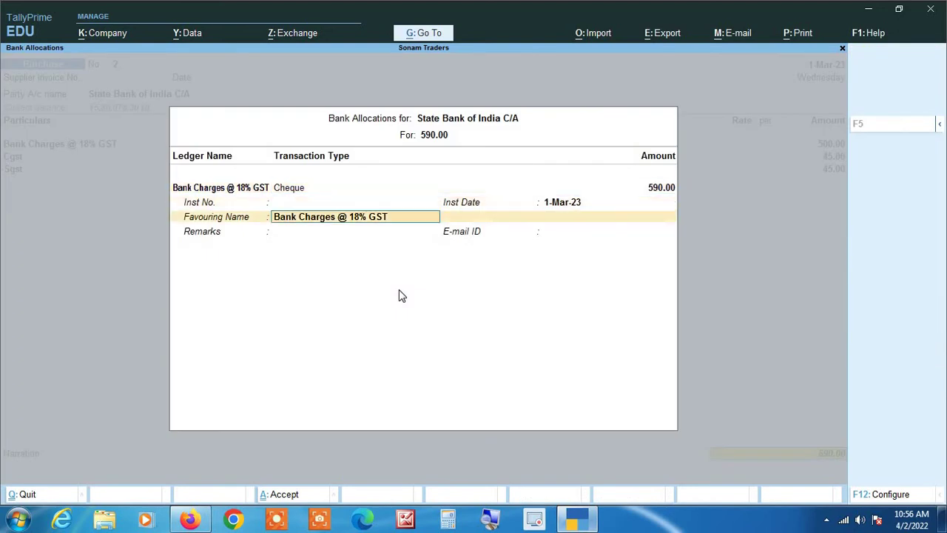
pyautogui.press('Return')
pyautogui.press('Return')
pyautogui.press('Return')
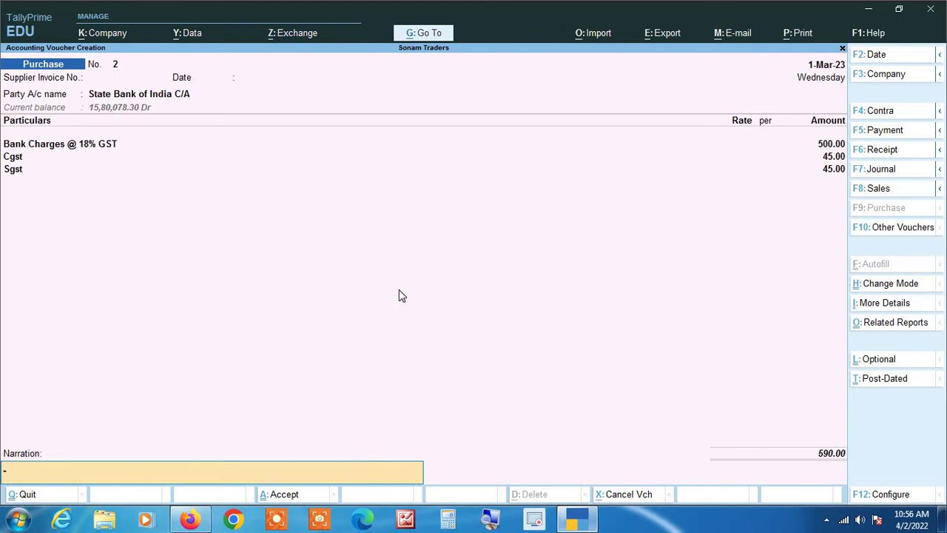
pyautogui.press('Return')
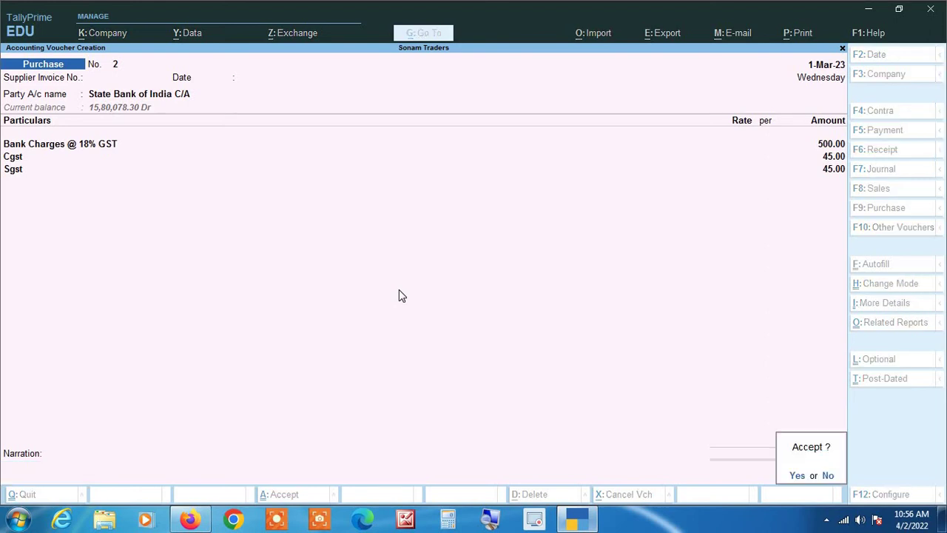
pyautogui.press('Return')
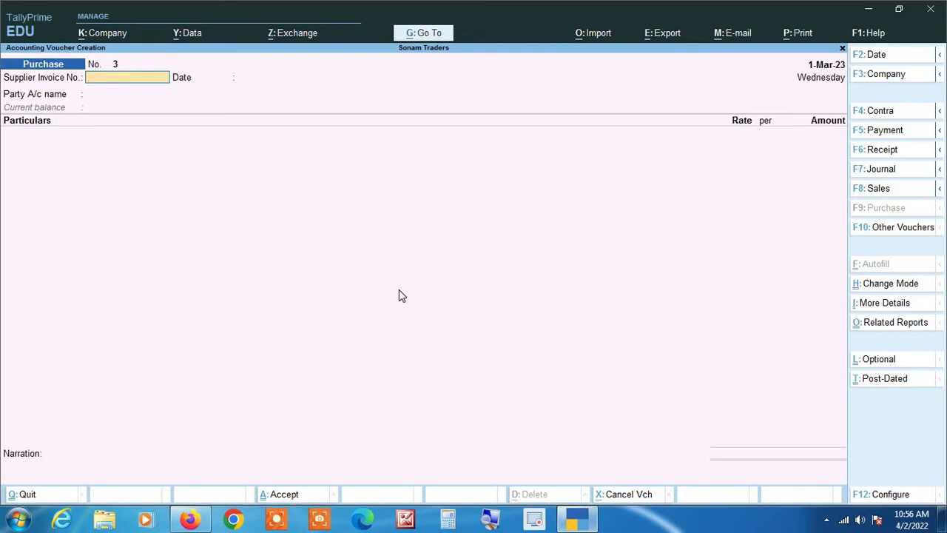
# Leave voucher entry and open the company's statutory reports.
pyautogui.press('Escape')
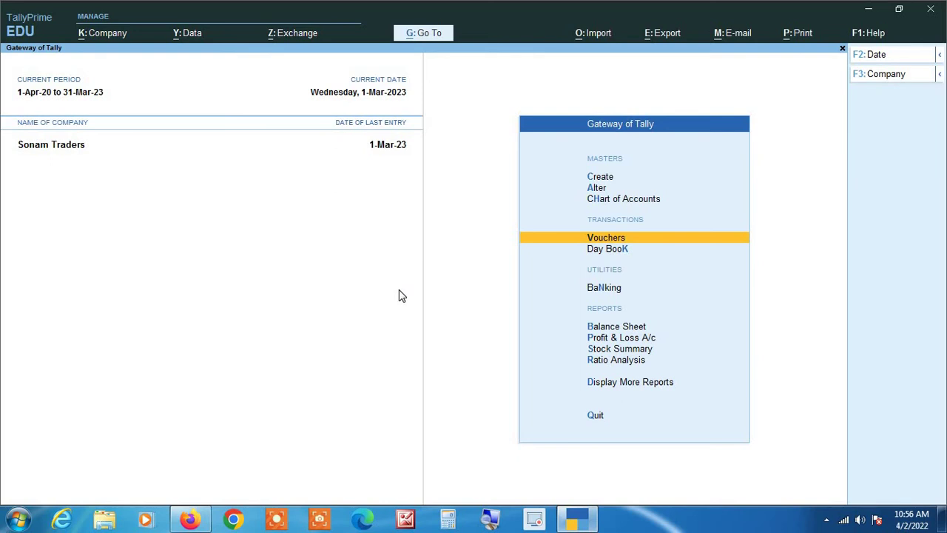
pyautogui.press('Down')
pyautogui.press('Down')
pyautogui.press('Down')
pyautogui.press('Down')
pyautogui.press('Down')
pyautogui.press('Down')
pyautogui.press('Down')
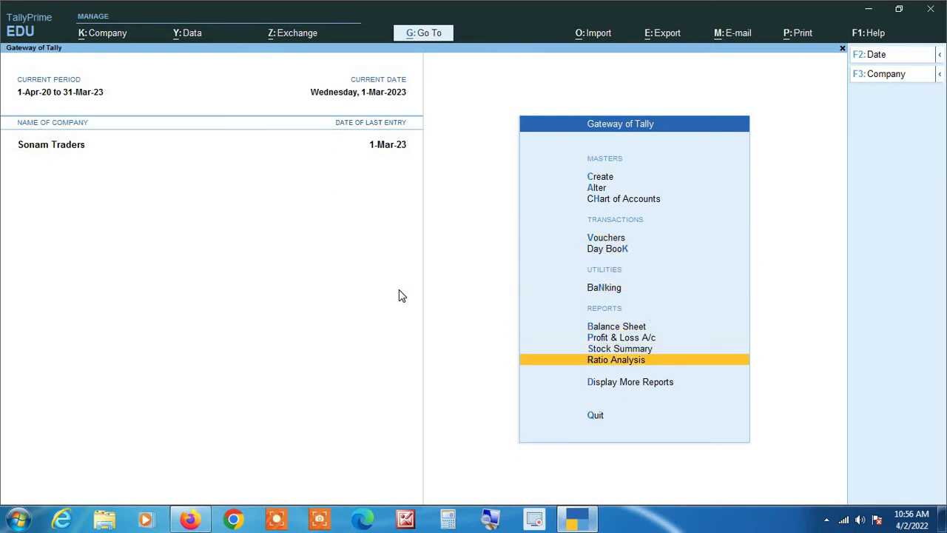
pyautogui.press('Return')
pyautogui.press('Down')
pyautogui.press('Down')
pyautogui.press('Down')
pyautogui.press('Down')
pyautogui.press('Down')
pyautogui.press('Down')
pyautogui.press('Down')
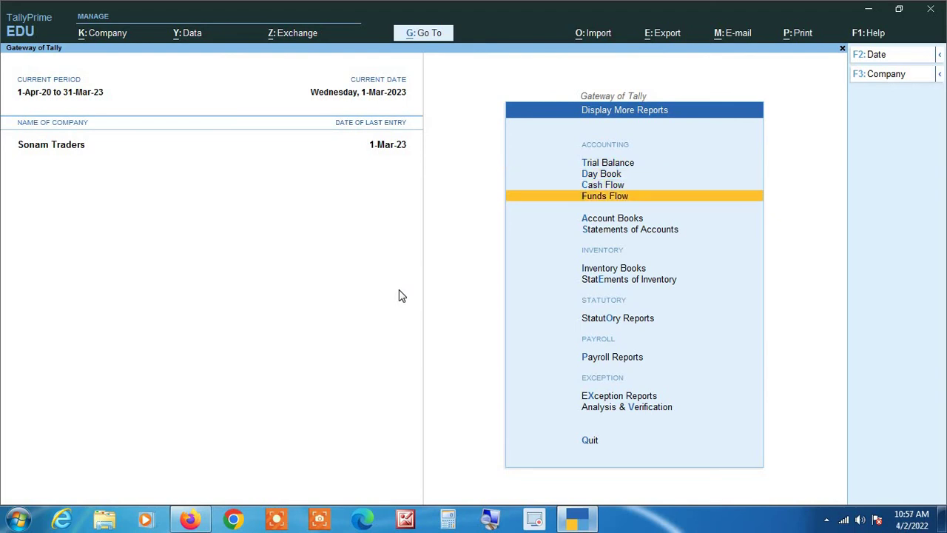
pyautogui.press('Down')
pyautogui.press('Down')
pyautogui.press('Up')
pyautogui.press('Return')
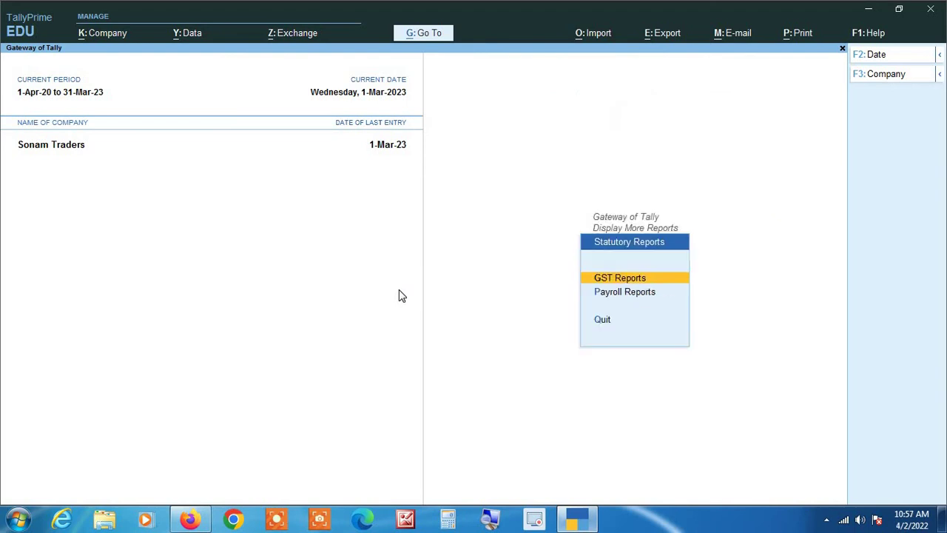
# Open the GSTR-3B report from the GST reports.
pyautogui.press('Down')
pyautogui.press('Up')
pyautogui.press('Return')
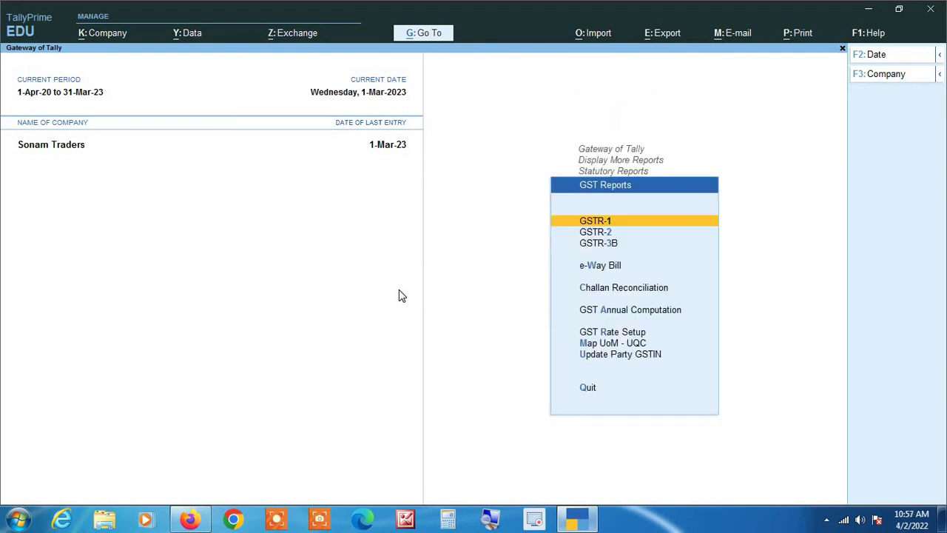
pyautogui.press('Down')
pyautogui.press('Down')
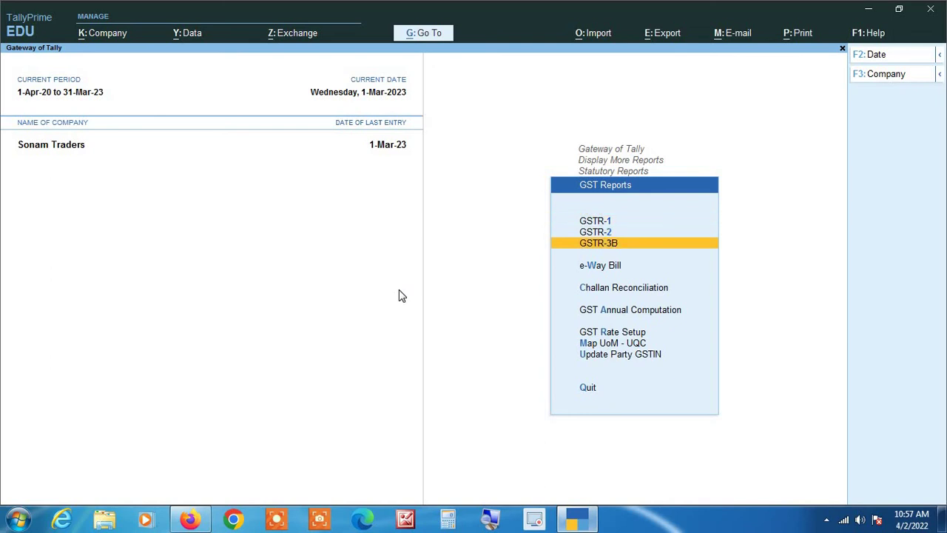
pyautogui.press('Return')
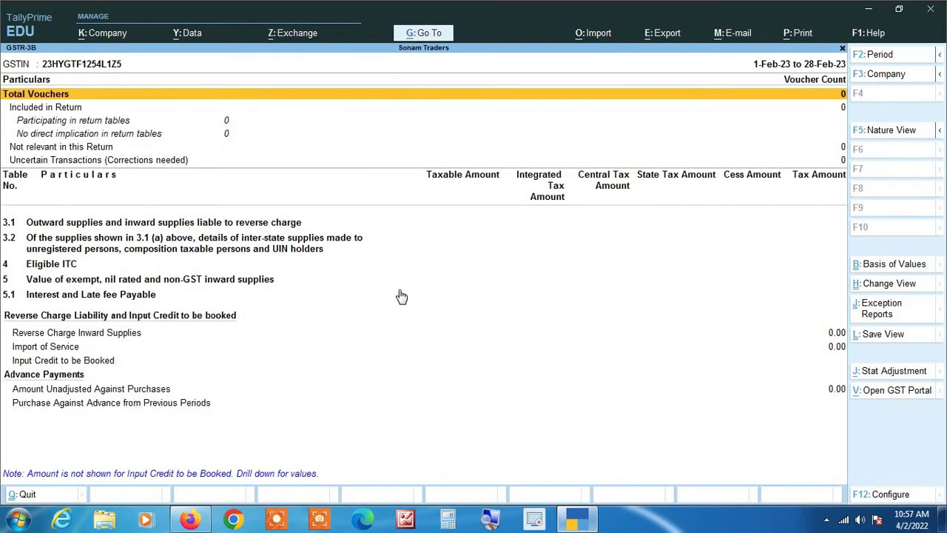
# Set the GSTR-3B report period from 1 March to 31 March 2023.
pyautogui.press('F2')
pyautogui.write('1-3')
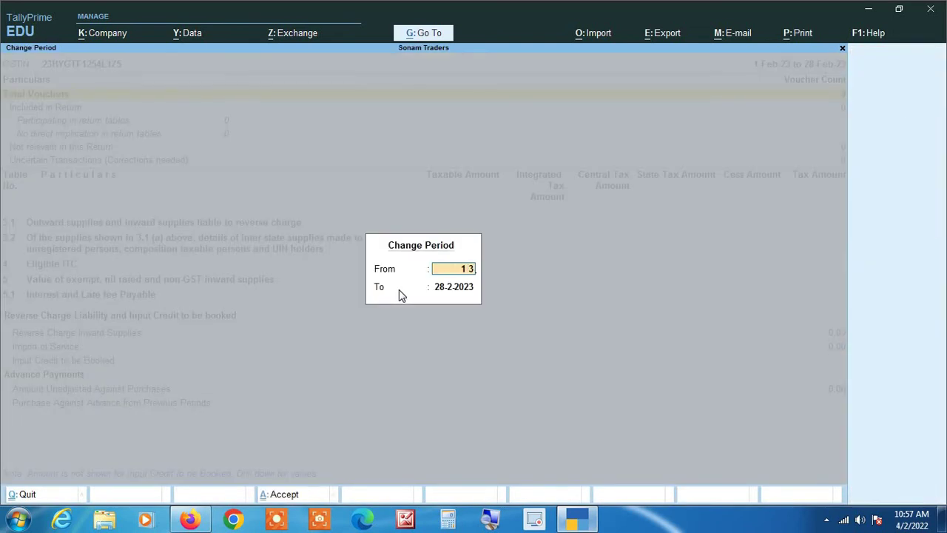
pyautogui.press('Return')
pyautogui.write('31-3')
pyautogui.press('Return')
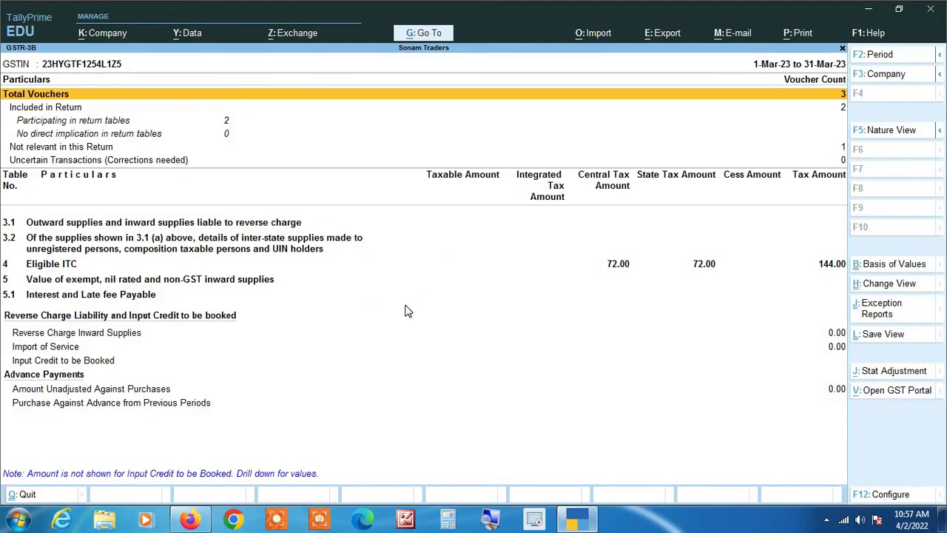
# Review the GSTR-3B voucher counts and drill down from Not relevant in this Return to the non-GST Bank Charges payment voucher.
pyautogui.click(488, 521)
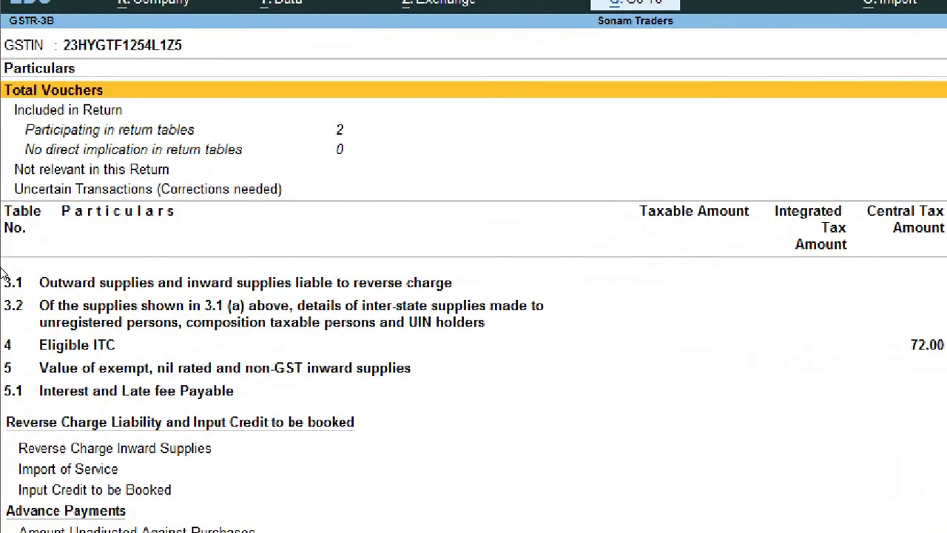
pyautogui.press('Down')
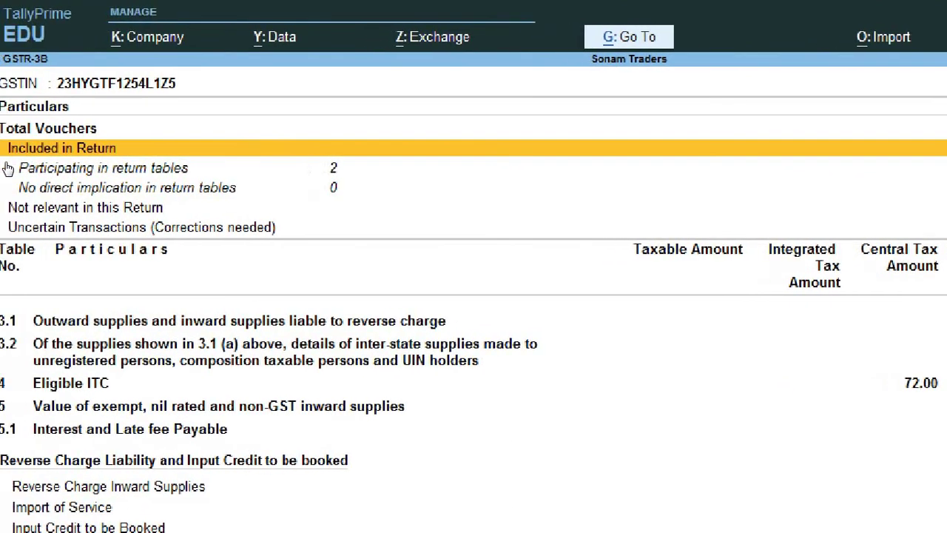
pyautogui.press('Down')
pyautogui.press('Down')
pyautogui.press('Down')
pyautogui.press('Down')
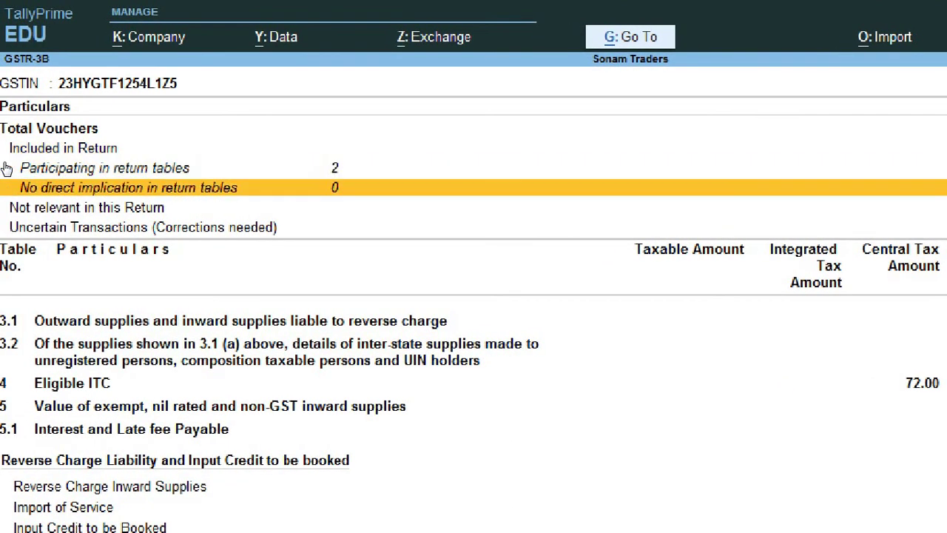
pyautogui.press('Up')
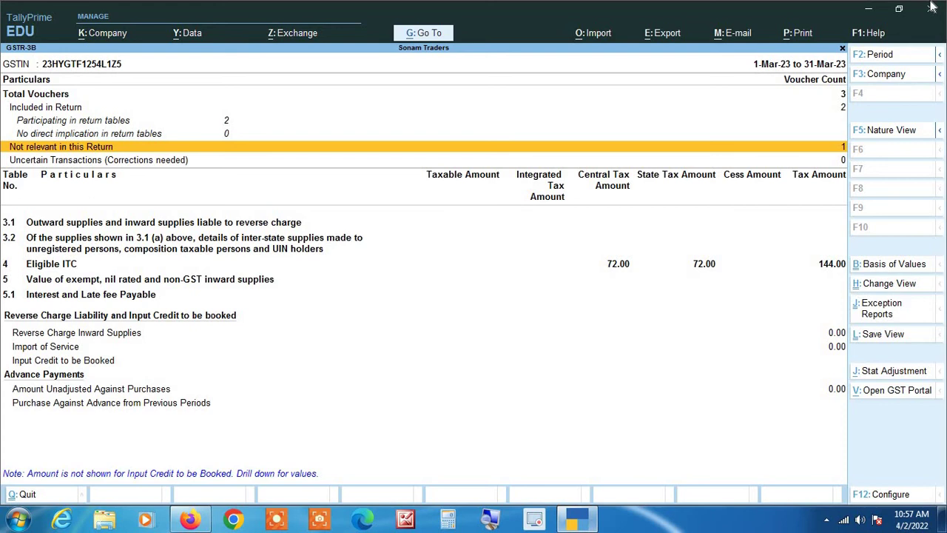
pyautogui.press('Return')
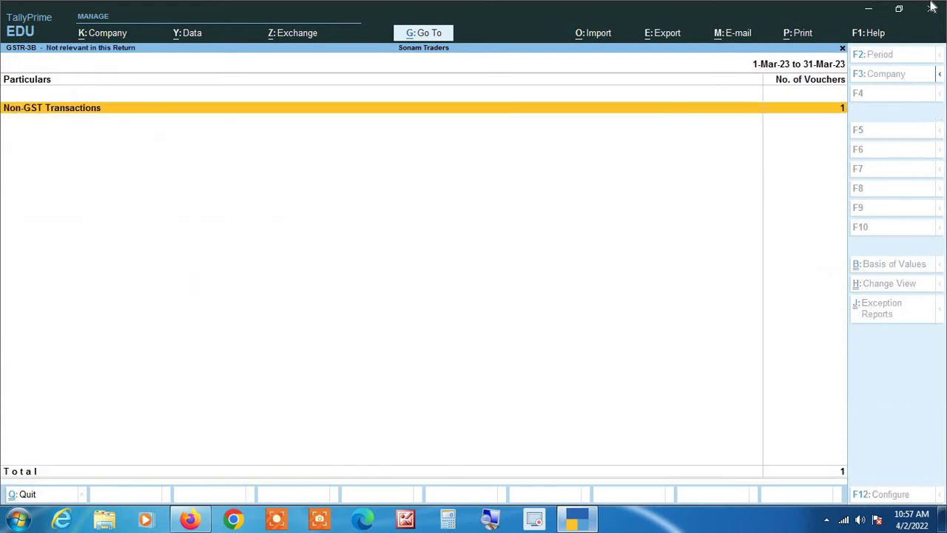
pyautogui.press('Return')
pyautogui.press('Return')
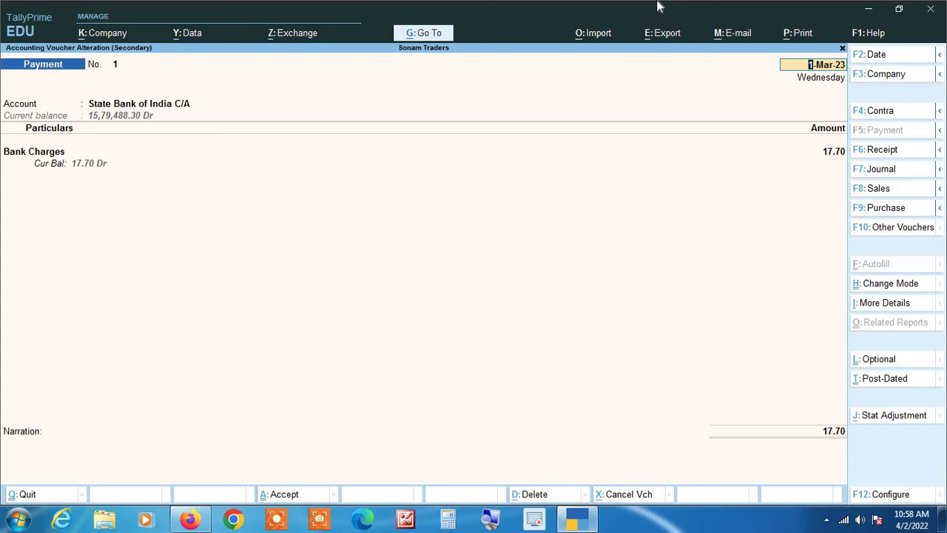
# Close the Bank Charges payment voucher without saving changes and return to the GSTR-3B summary.
pyautogui.press('BackSpace')
pyautogui.press('Escape')
pyautogui.press('y')
pyautogui.press('Escape')
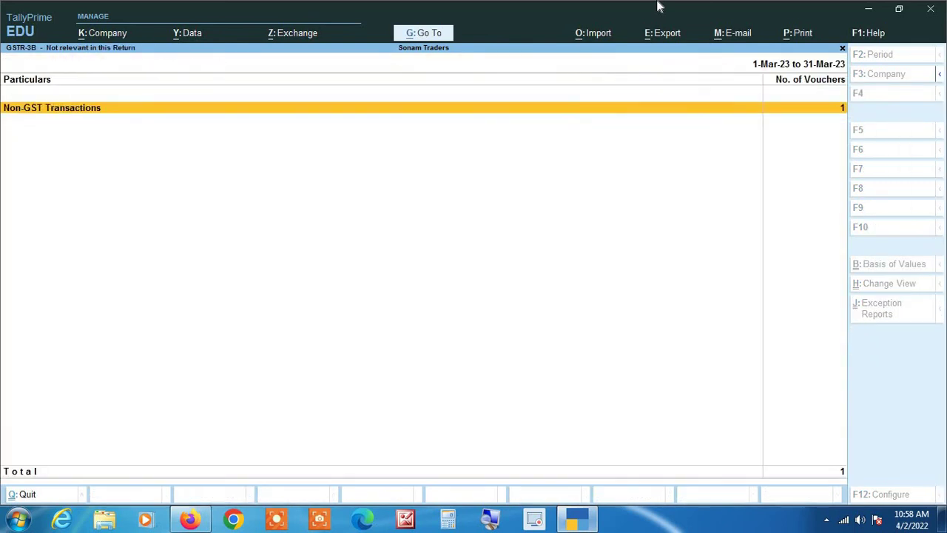
pyautogui.press('Escape')
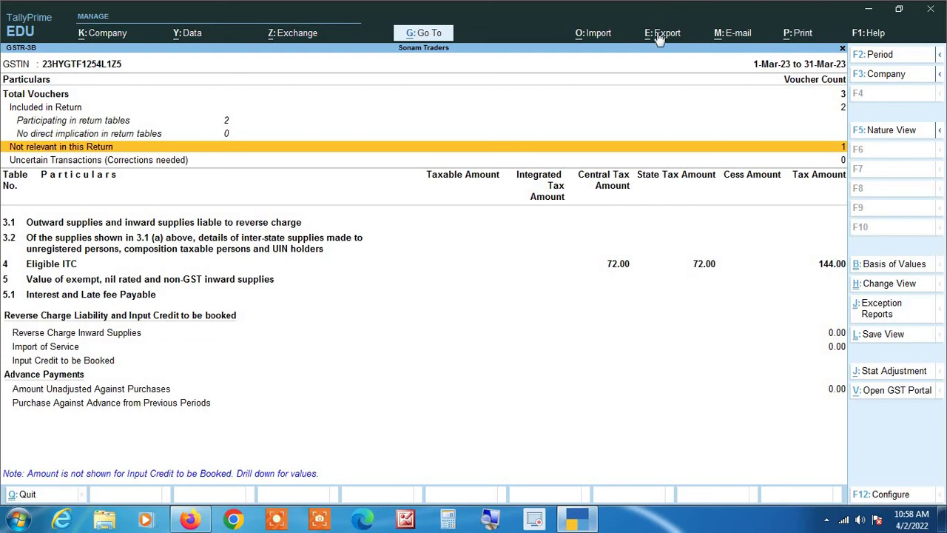
# Expand the Eligible ITC table in the GSTR-3B report.
pyautogui.press('Down')
pyautogui.press('Down')
pyautogui.press('Down')
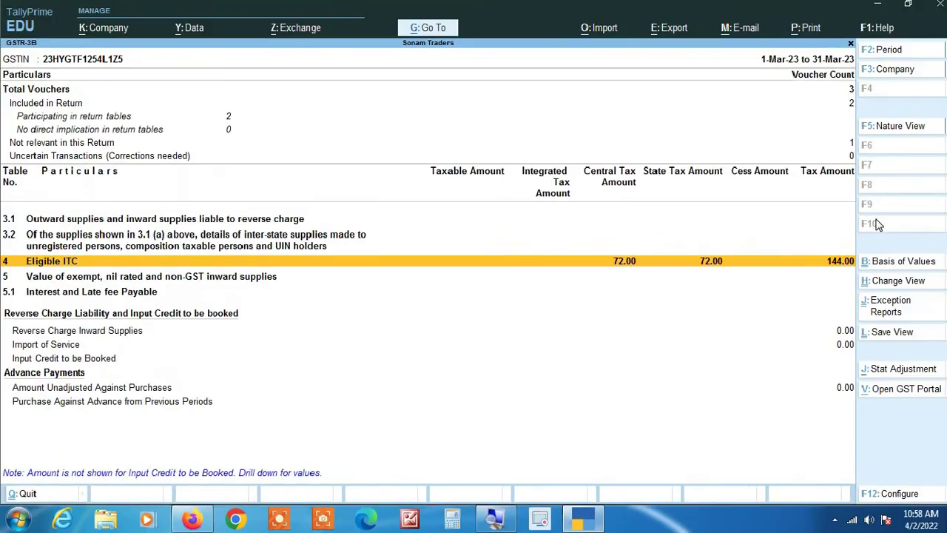
pyautogui.press('Return')
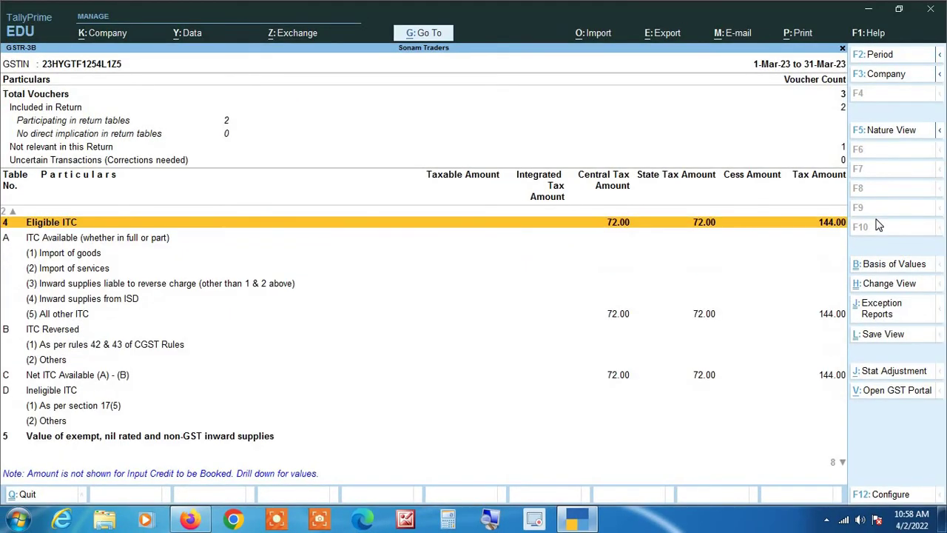
# Drill down from All other ITC under ITC Available to its list of vouchers.
pyautogui.press('Down')
pyautogui.press('Down')
pyautogui.press('Down')
pyautogui.press('Down')
pyautogui.press('Down')
pyautogui.press('Down')
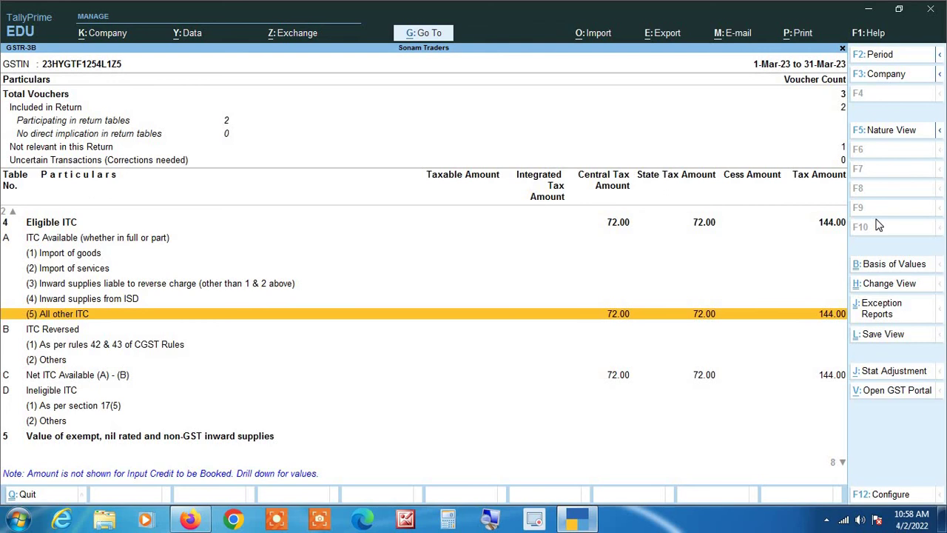
pyautogui.press('Return')
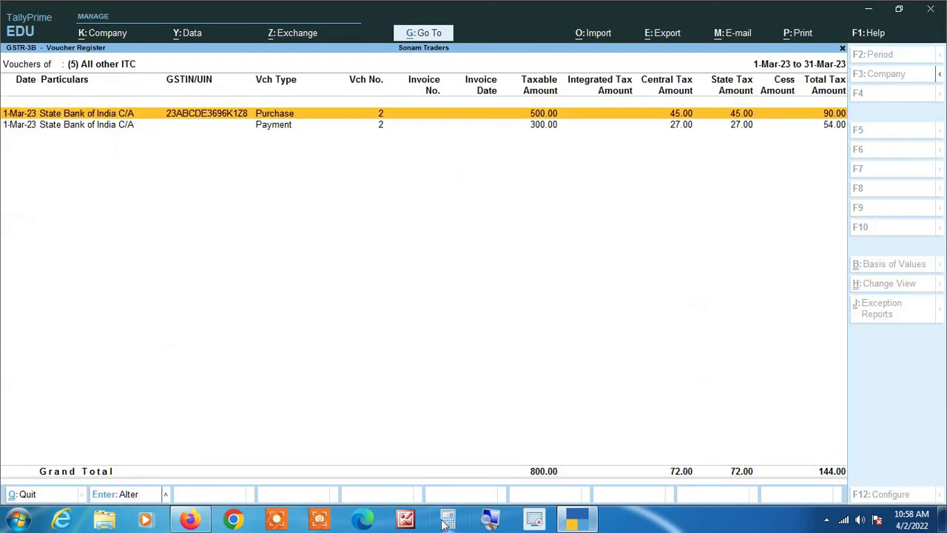
pyautogui.click(320, 521)
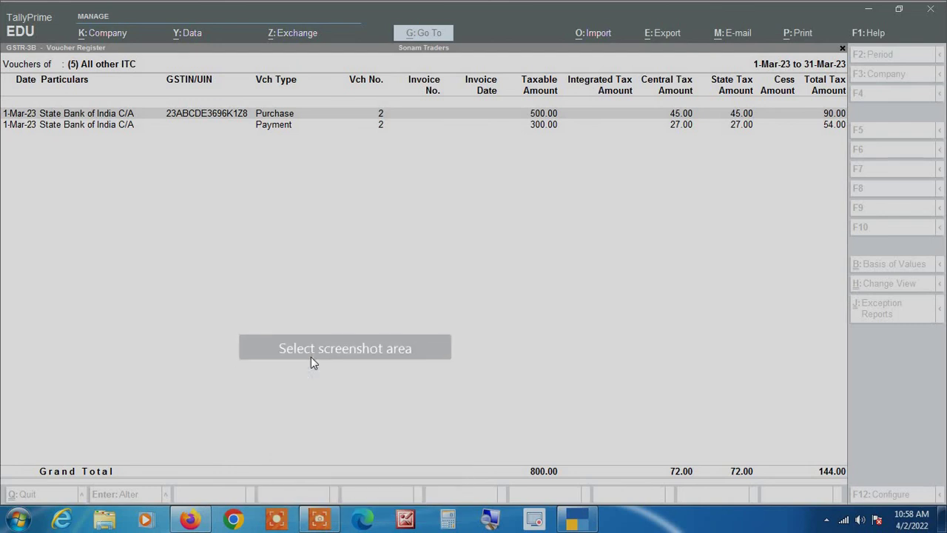
pyautogui.moveTo(307, 357); pyautogui.dragTo(332, 421)
pyautogui.click(450, 257)
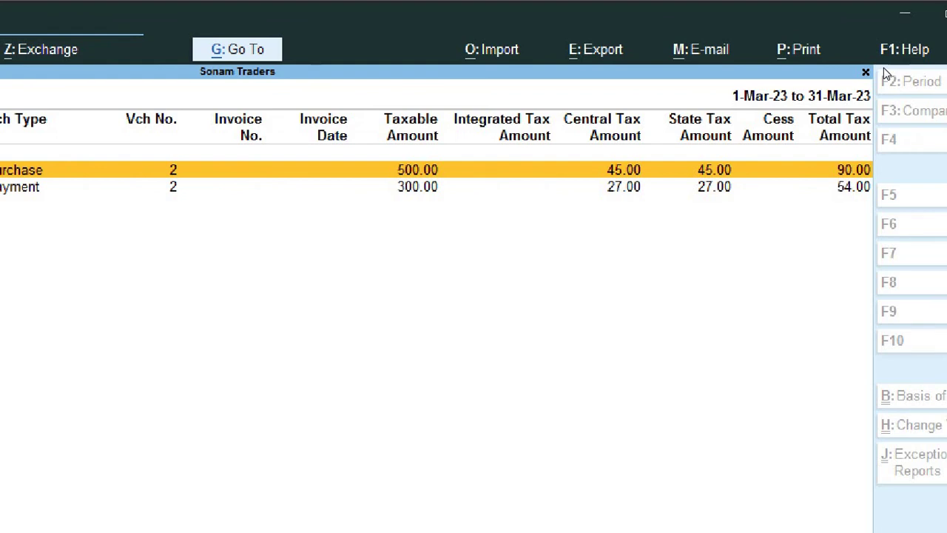
# Open the State Bank of India purchase voucher to review its bank charges and GST lines, and close it without saving.
pyautogui.press('Down')
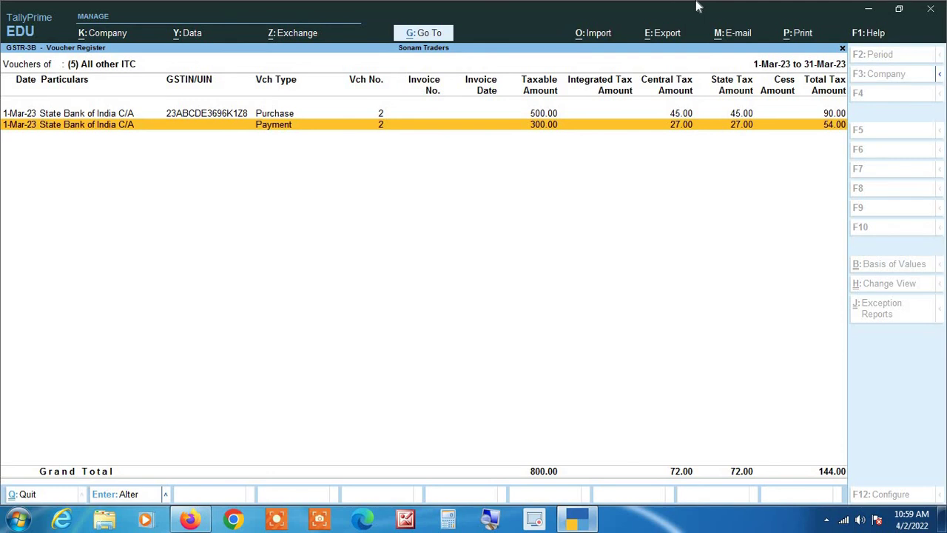
pyautogui.press('Up')
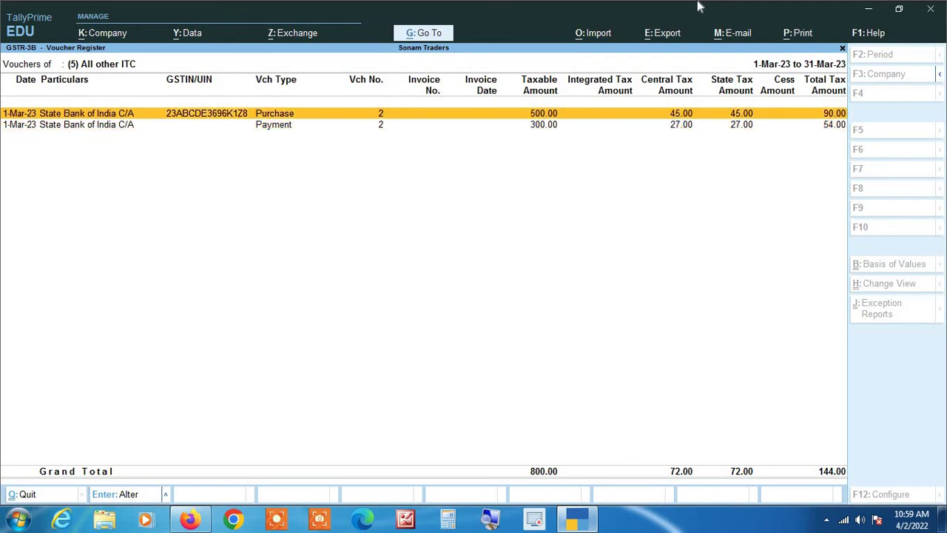
pyautogui.press('Return')
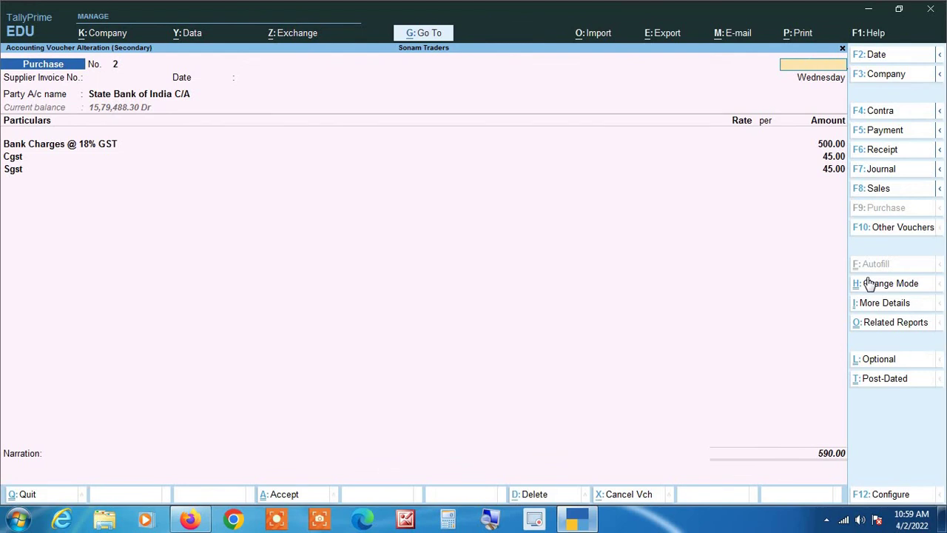
pyautogui.press('Escape')
pyautogui.press('y')
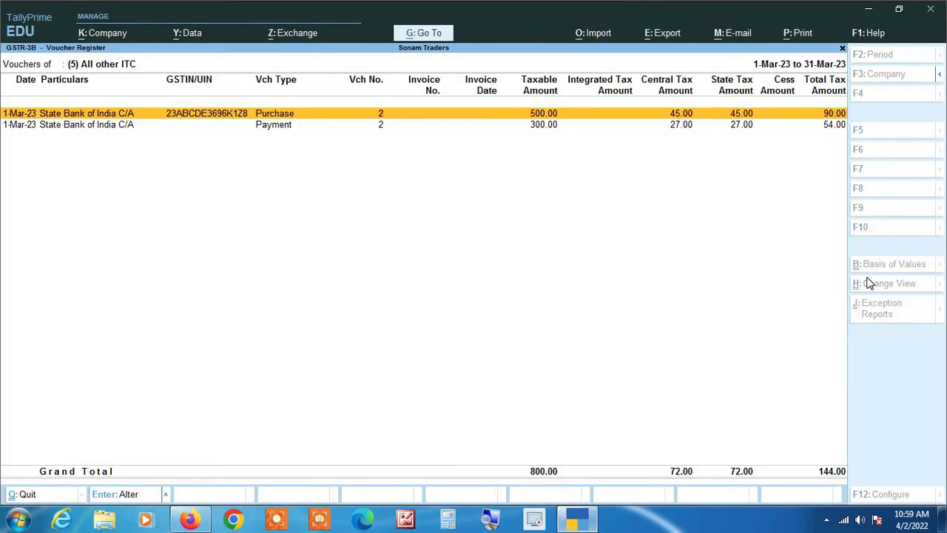
# Review the State Bank of India payment voucher with 18% GST, accept it and return to the GSTR-3B summary.
pyautogui.press('Down')
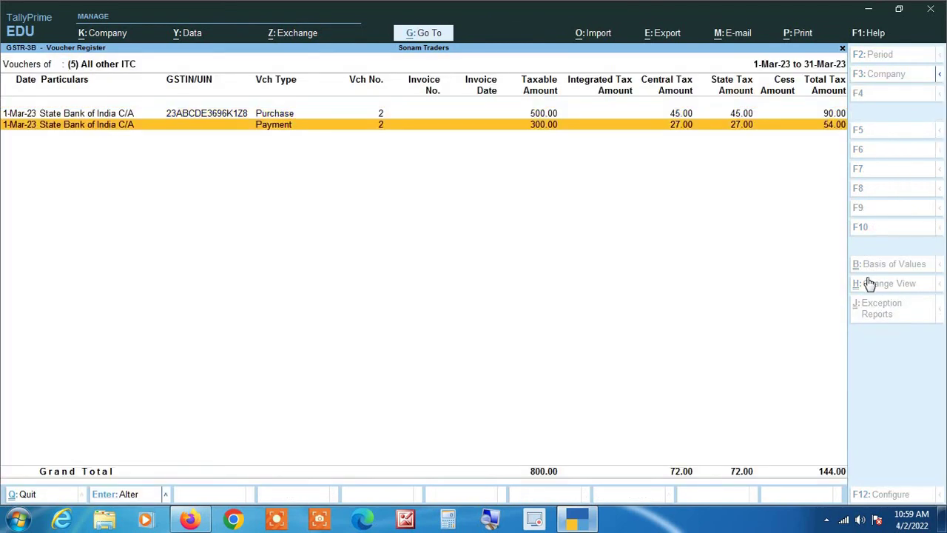
pyautogui.press('Return')
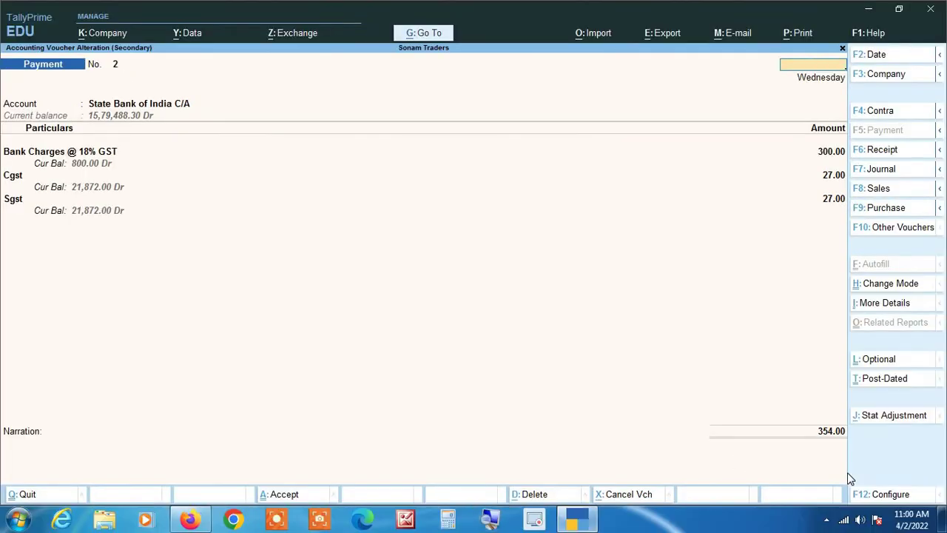
pyautogui.hotkey('ctrl', 'a')
pyautogui.press('Escape')
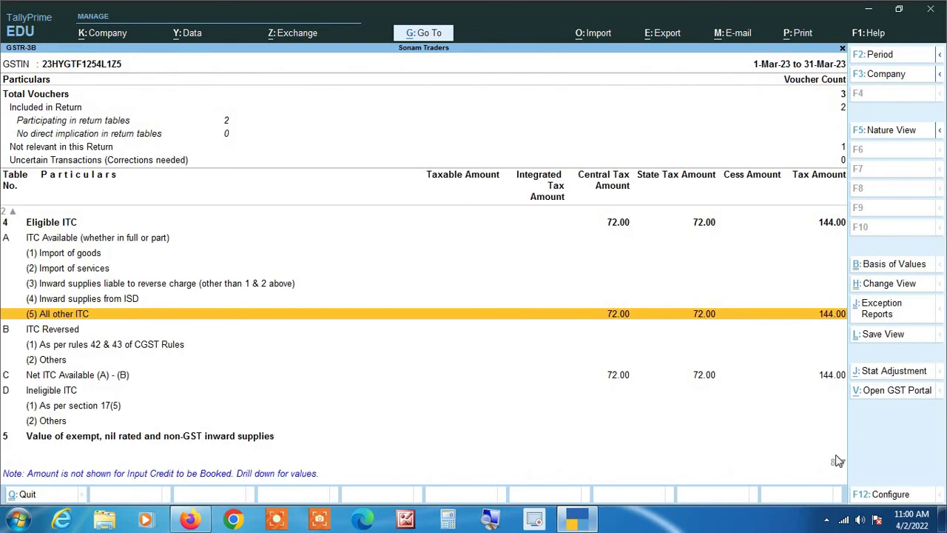
pyautogui.press('Escape')
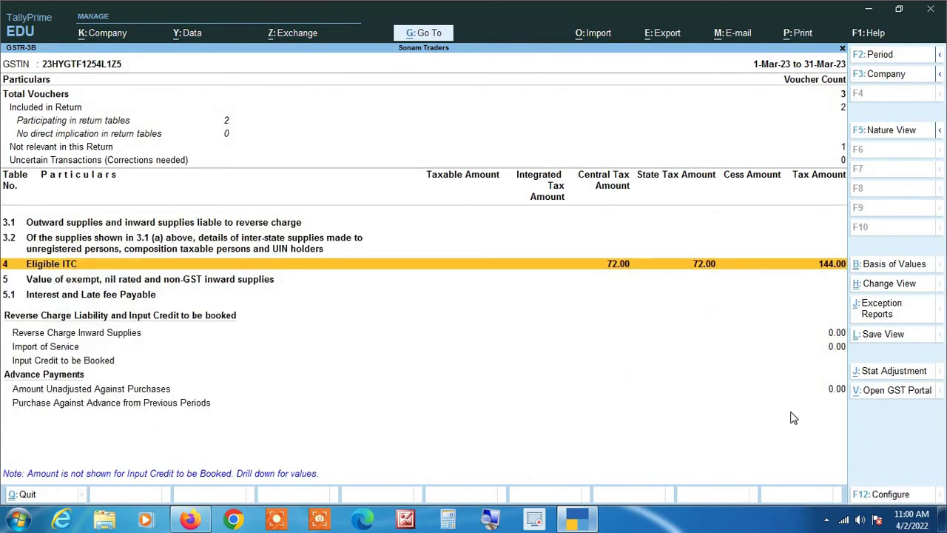
pyautogui.press('Up')
pyautogui.press('Up')
pyautogui.press('Down')
pyautogui.press('Down')
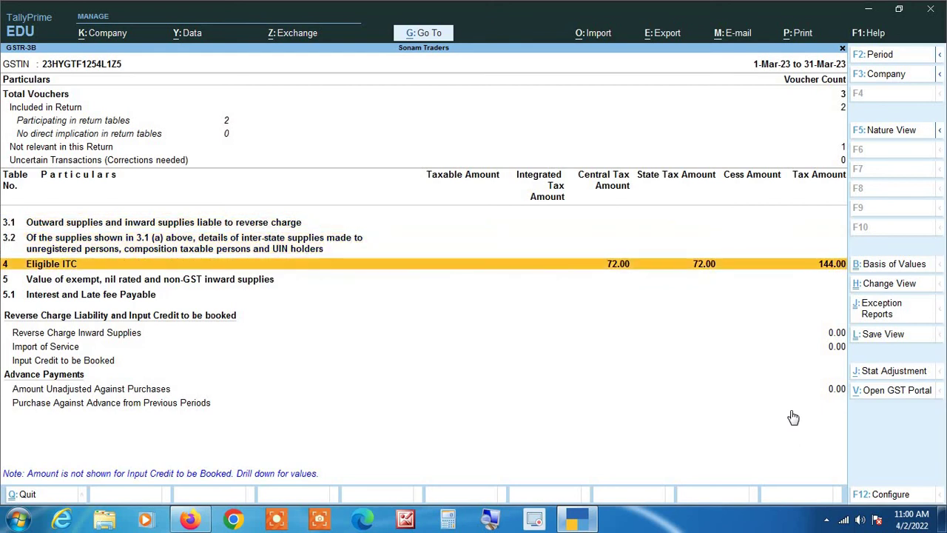